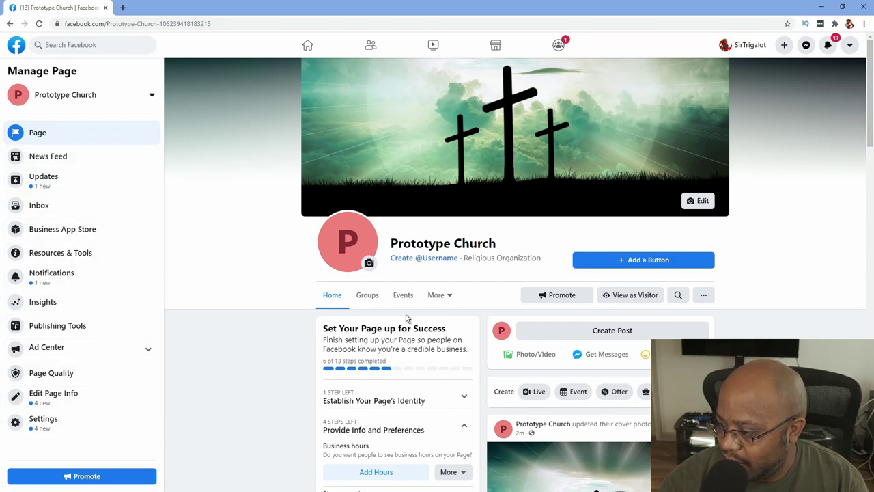
Look over the Prototype Church page's setup checklist, its Groups and Events sections, and the additional sections and actions on offer
scroll(242, 384, down, 2)
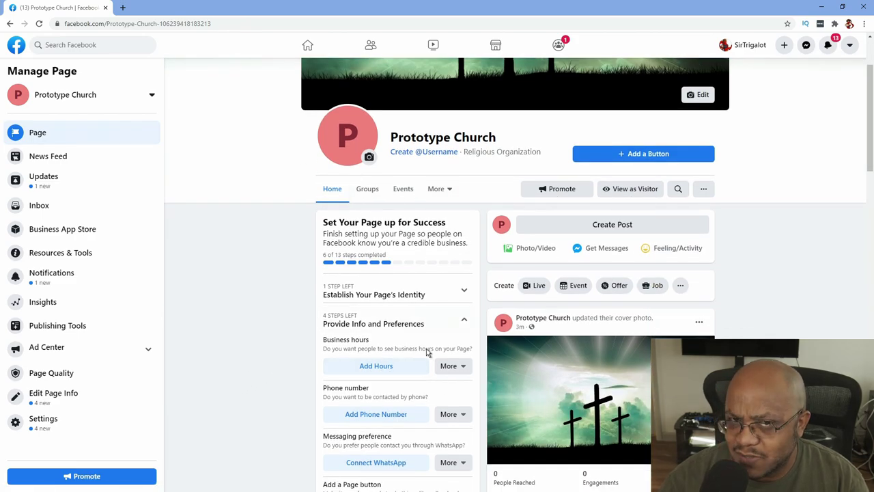
click(376, 191)
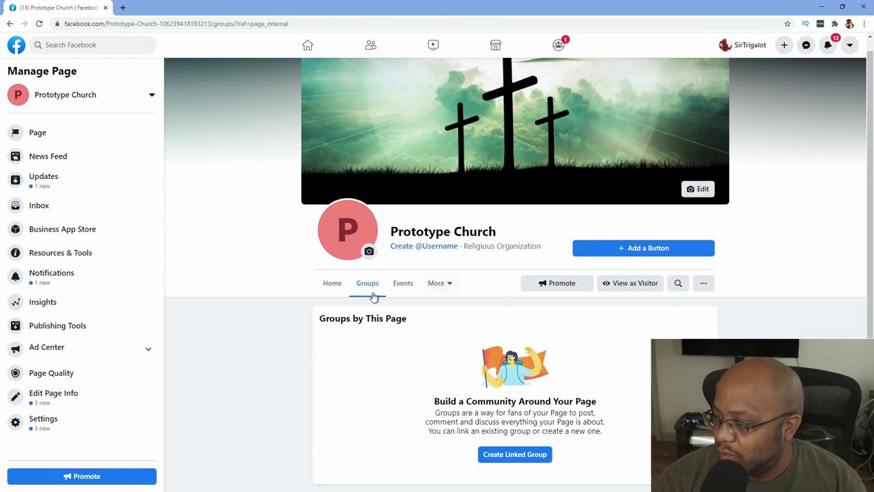
click(404, 284)
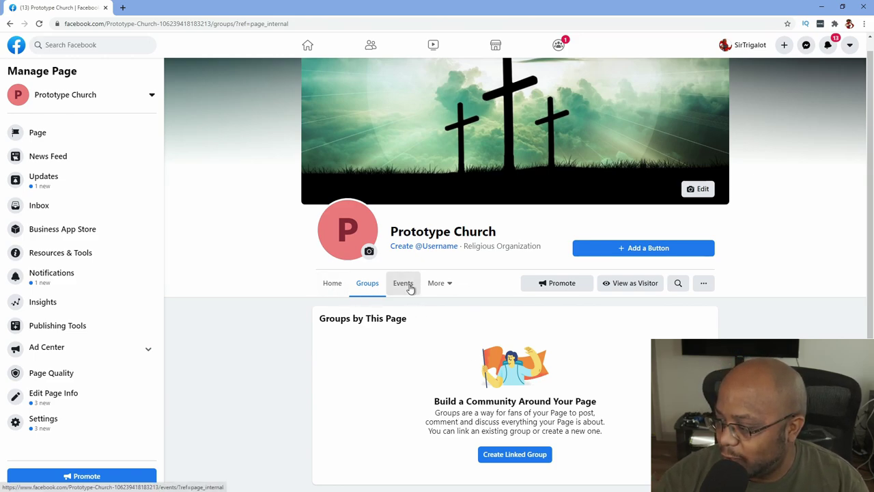
click(435, 283)
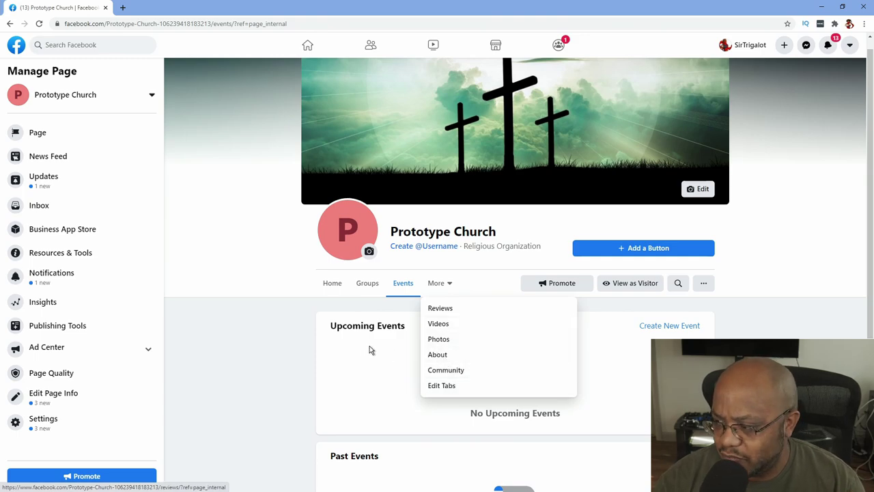
click(370, 367)
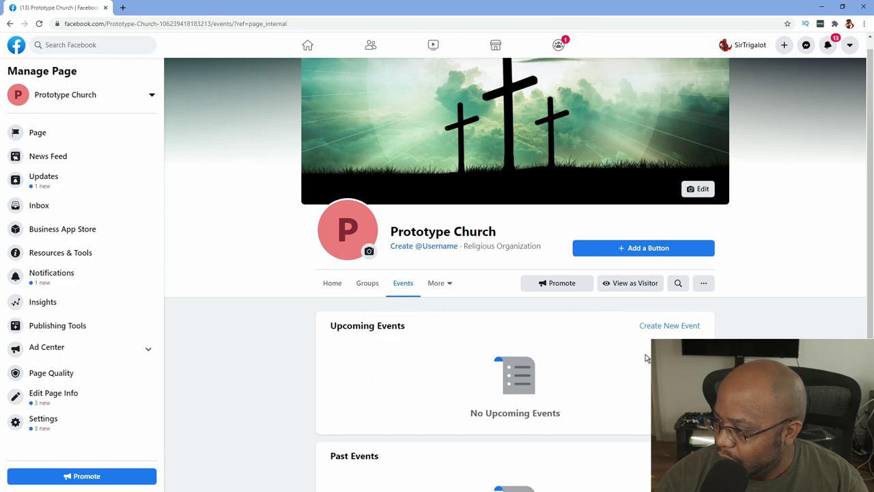
click(702, 284)
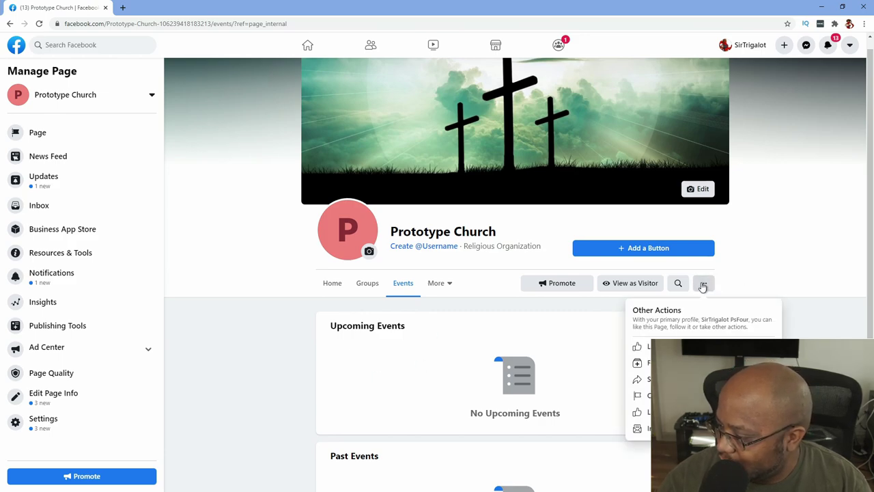
click(347, 372)
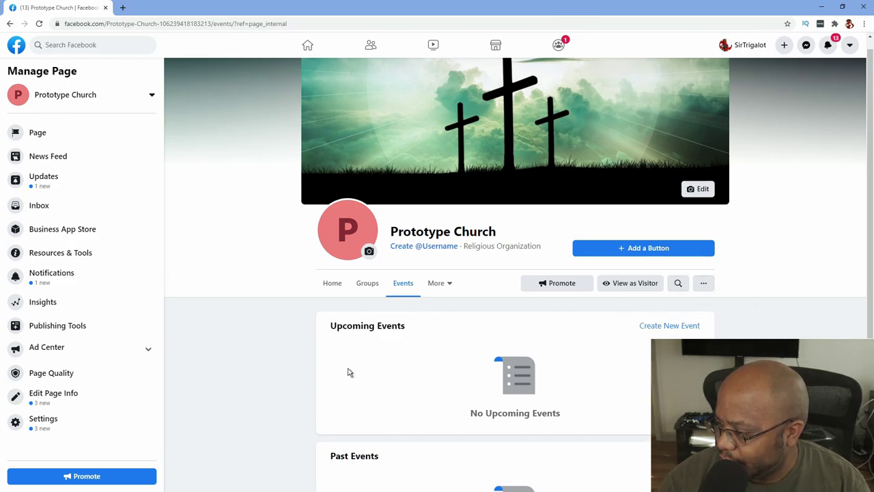
Open the page settings and review the General, Messaging and Page Info sections
click(51, 424)
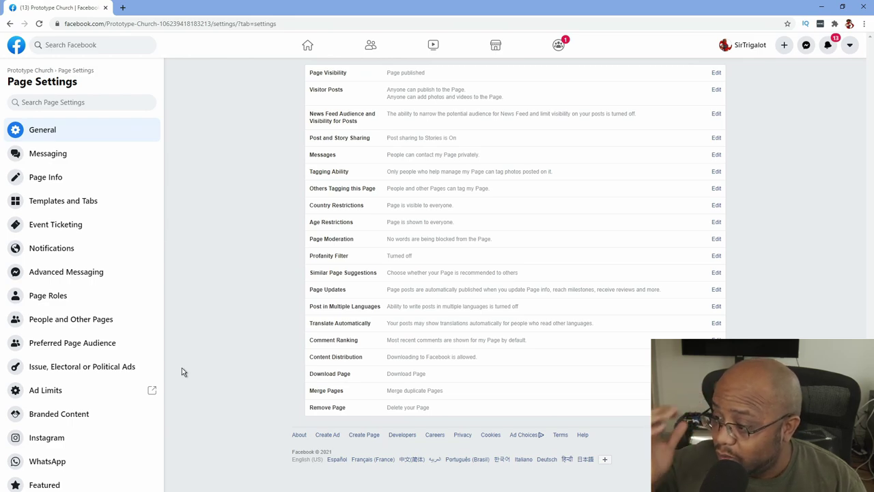
click(48, 154)
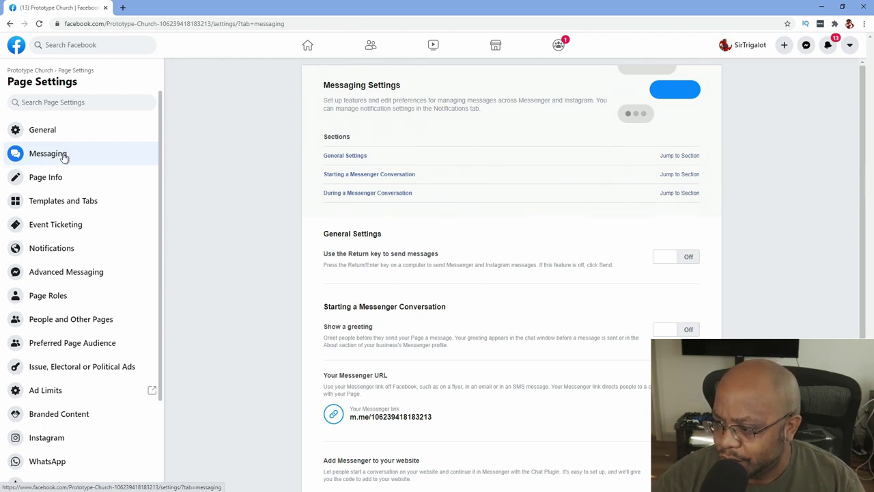
click(90, 180)
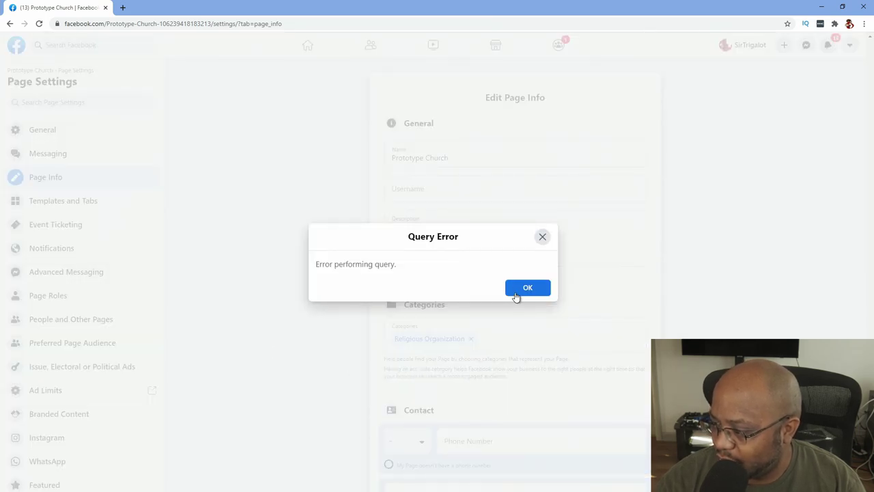
click(542, 238)
scroll(391, 357, down, 5)
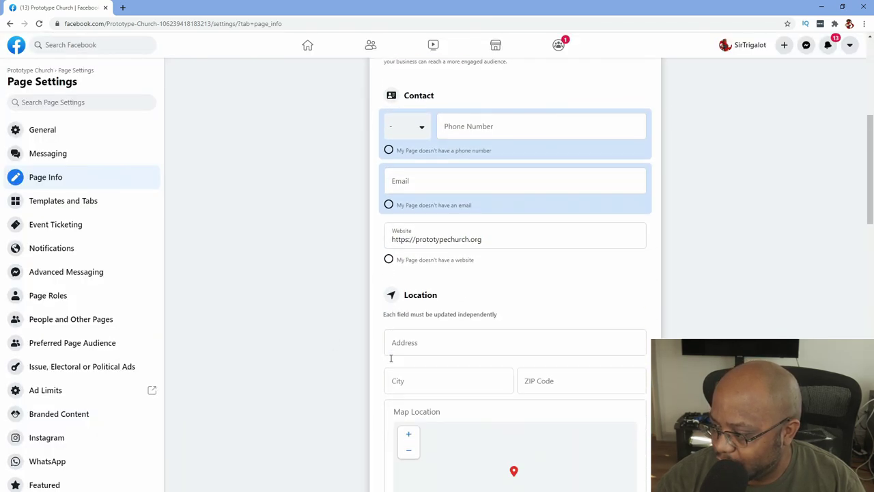
scroll(390, 362, up, 5)
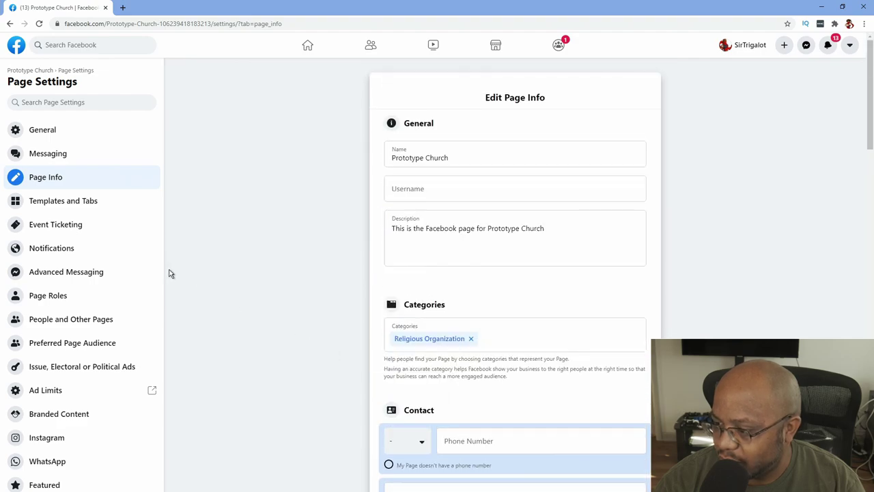
Enable the Live tab for the page in the Templates and Tabs settings
click(81, 204)
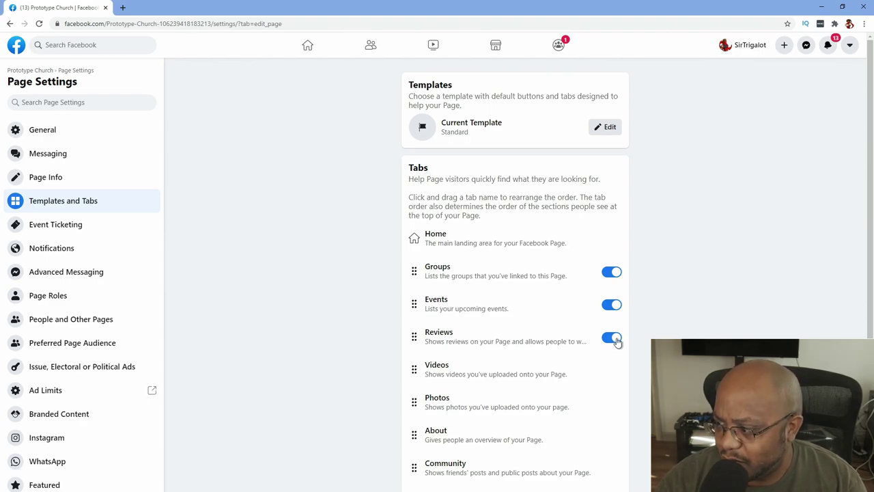
scroll(607, 341, down, 2)
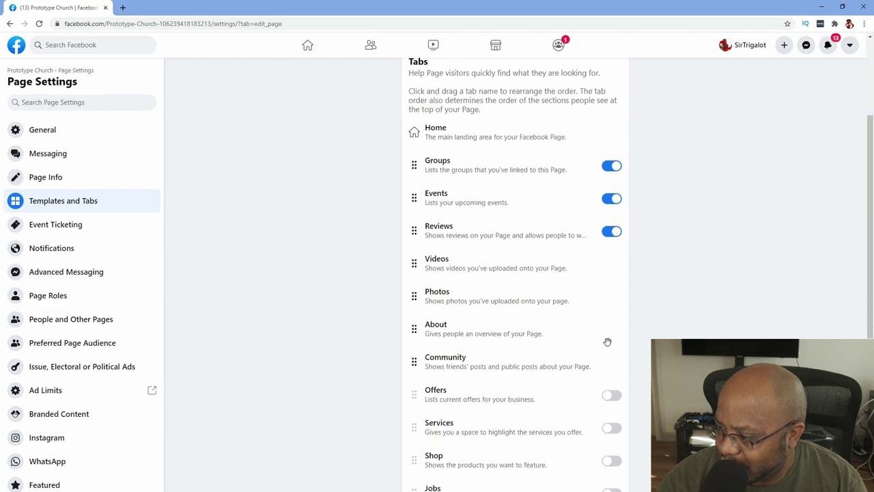
scroll(607, 341, down, 1)
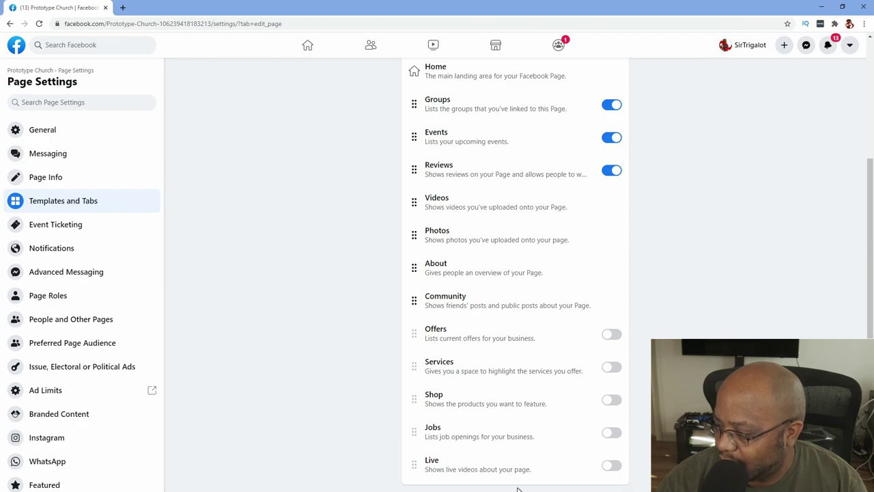
click(611, 466)
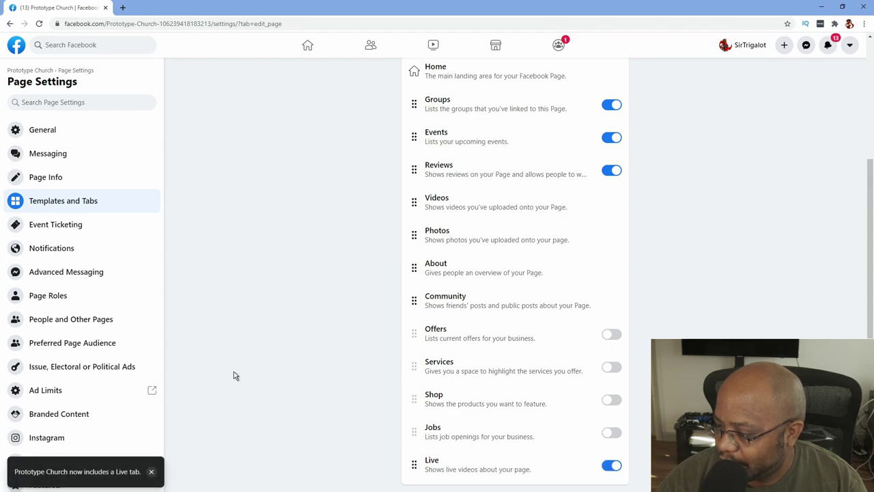
Review the Event Ticketing options and the page's notification settings
click(60, 231)
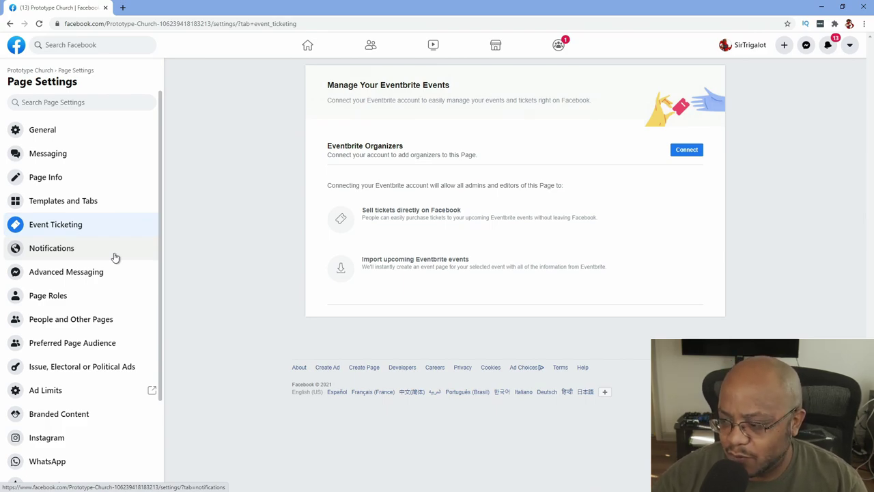
click(75, 249)
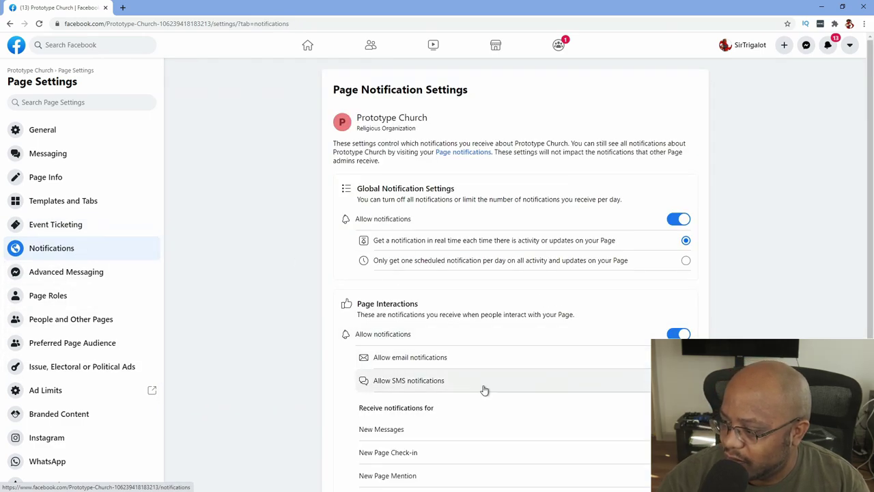
scroll(484, 388, down, 2)
scroll(548, 398, up, 2)
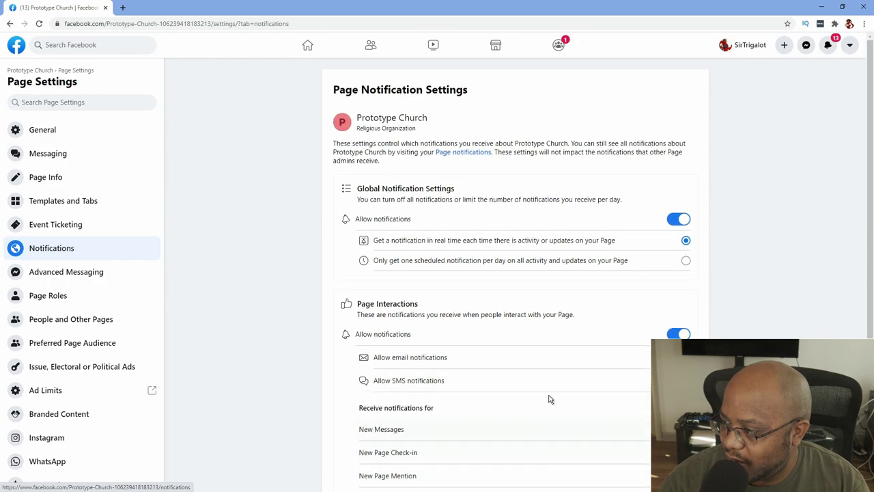
Examine the Advanced Messaging settings from General Settings through High-Volume Messages
click(94, 276)
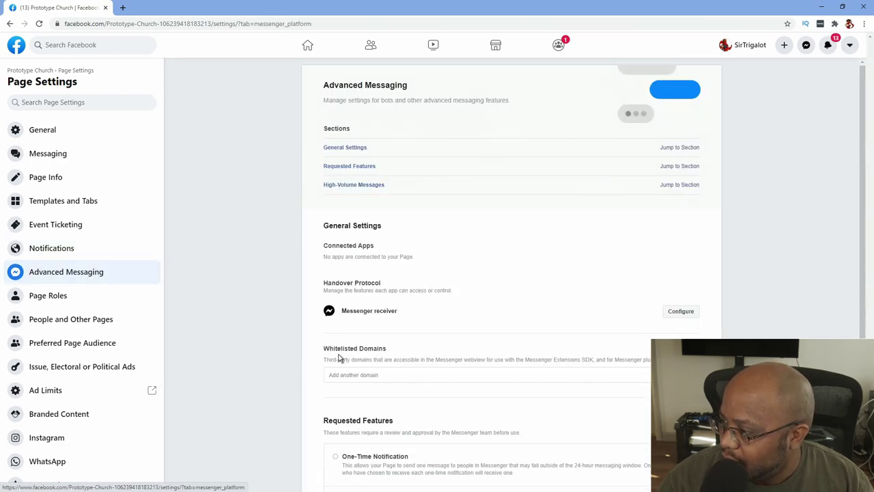
scroll(339, 355, down, 3)
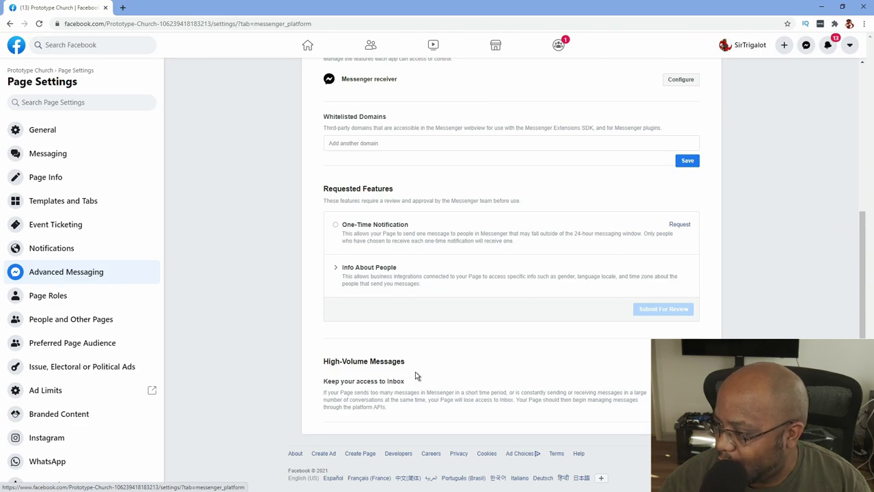
scroll(415, 375, up, 3)
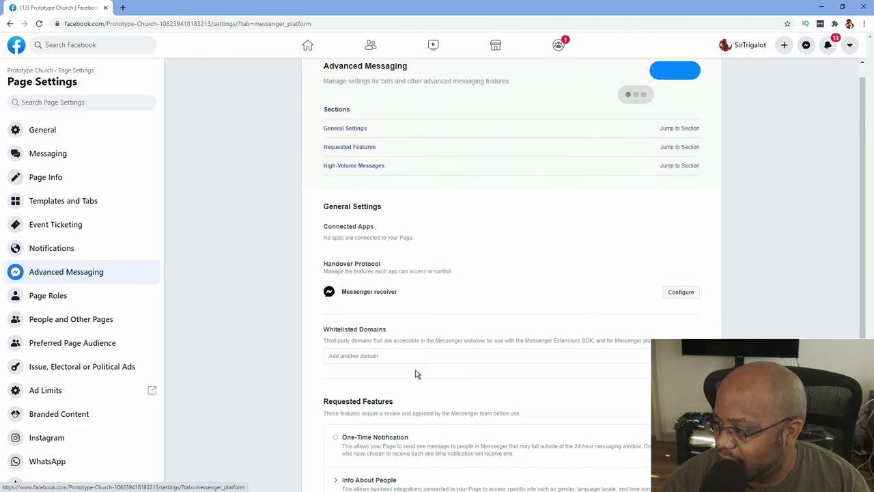
Review the roles that can be assigned on the page, and the People and Other Pages and Preferred Page Audience settings
click(63, 301)
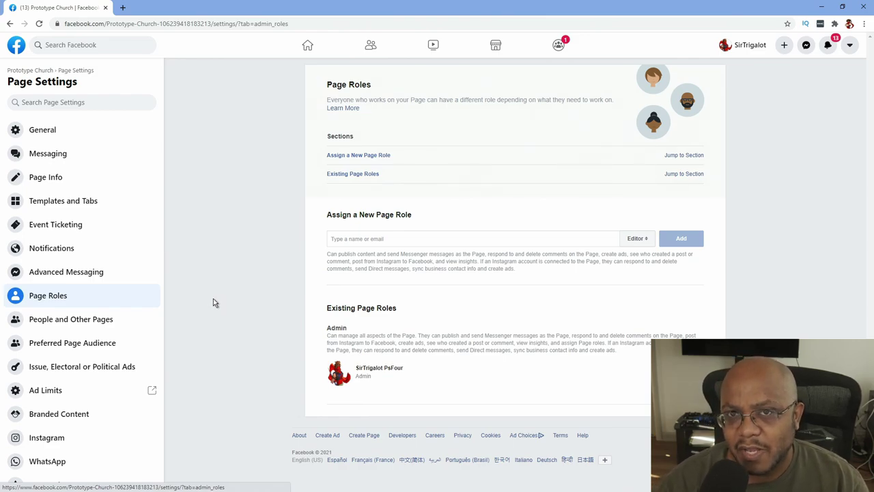
click(643, 239)
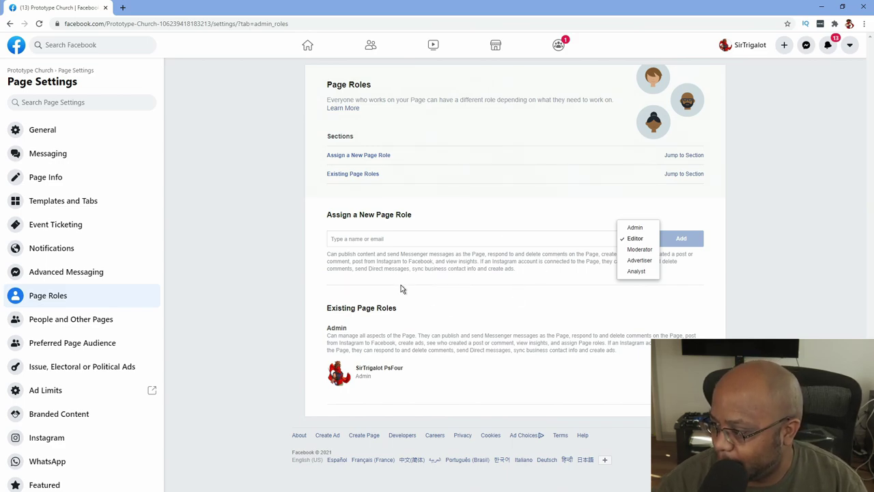
click(315, 295)
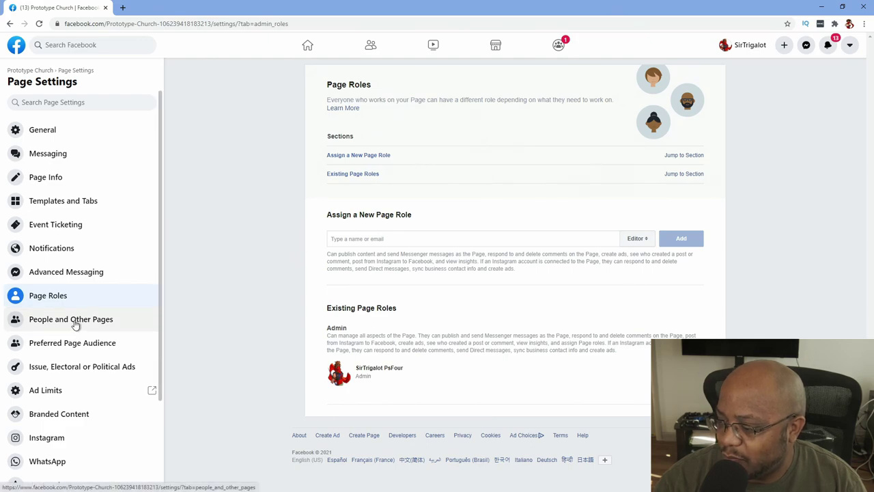
click(101, 322)
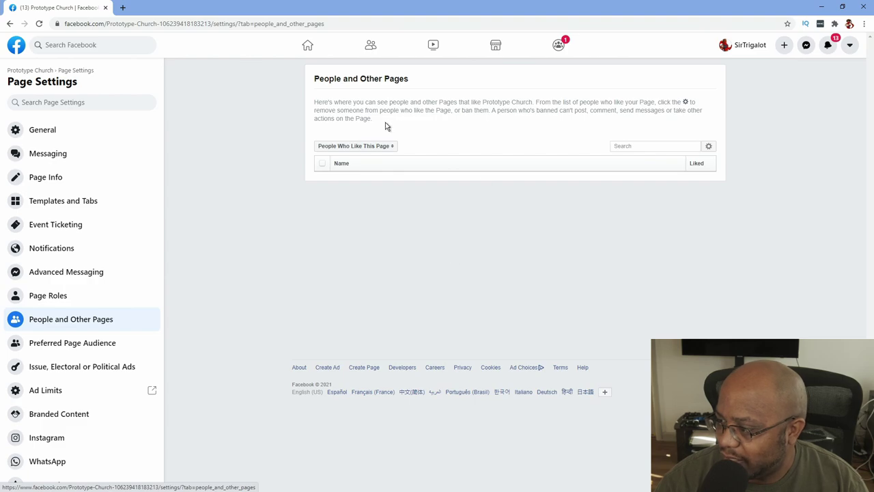
click(97, 351)
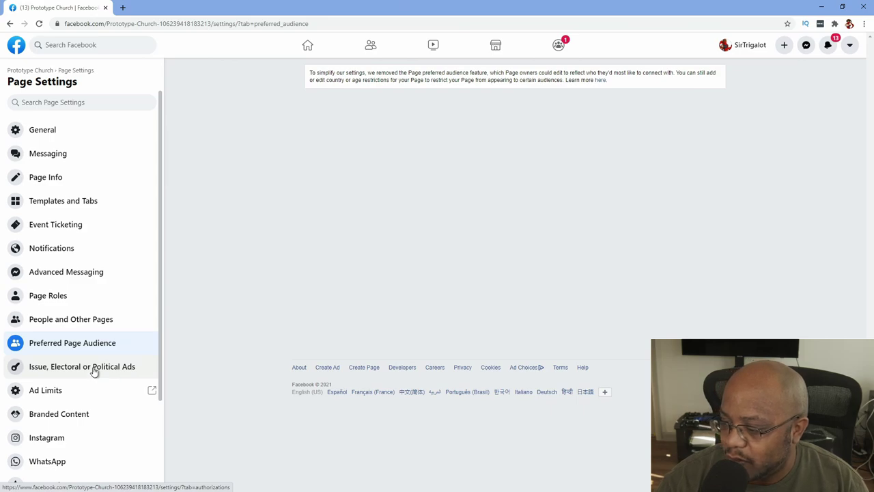
Examine the country choices for issue, electoral or political ads and the page's ad limits, and return to the page settings
click(71, 366)
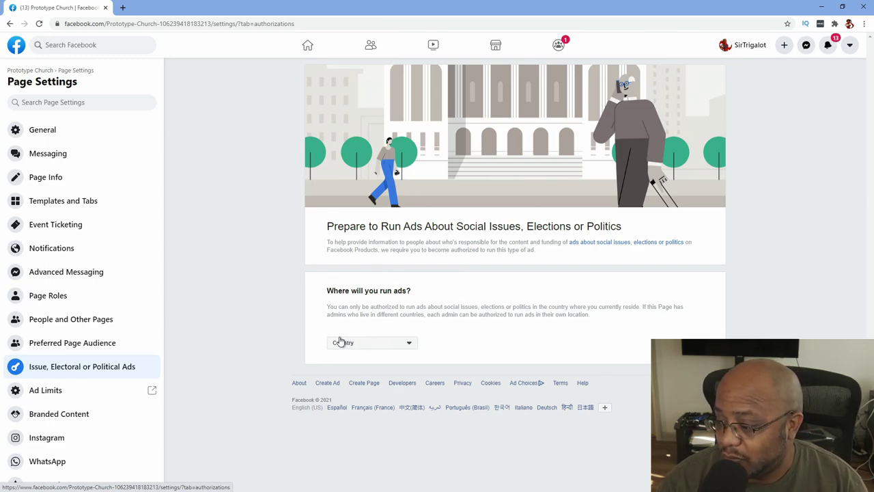
click(392, 344)
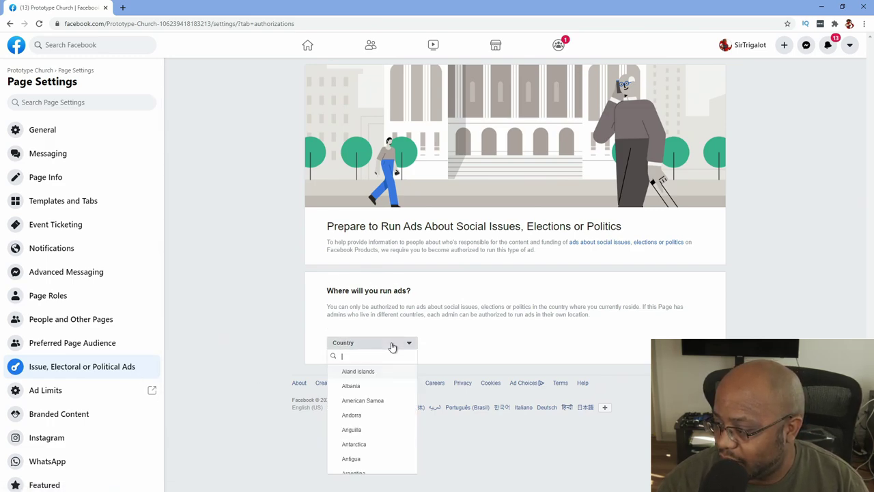
click(265, 330)
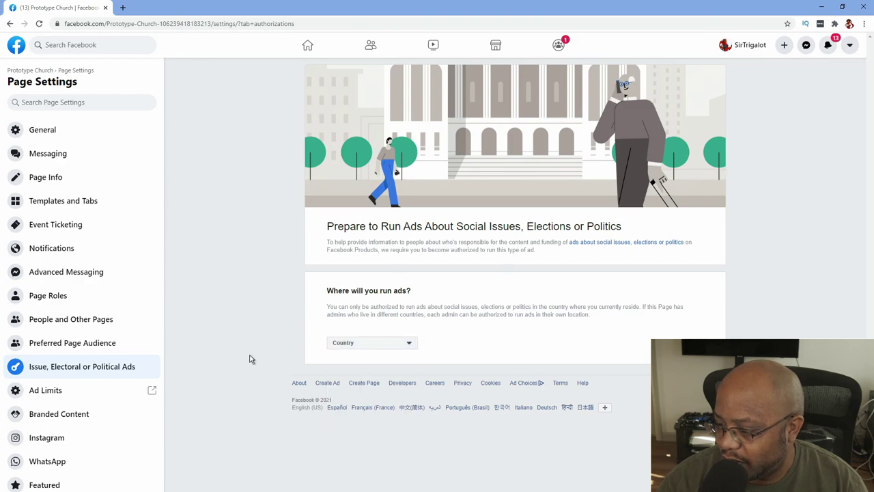
click(42, 392)
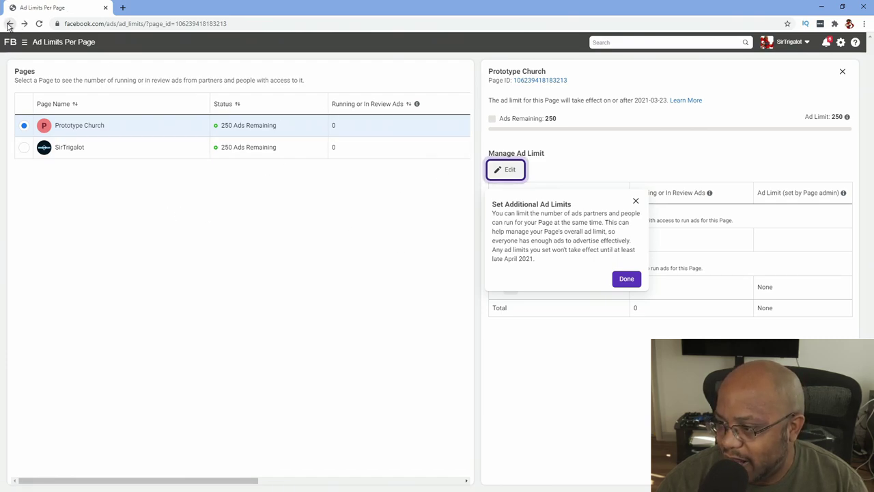
click(9, 24)
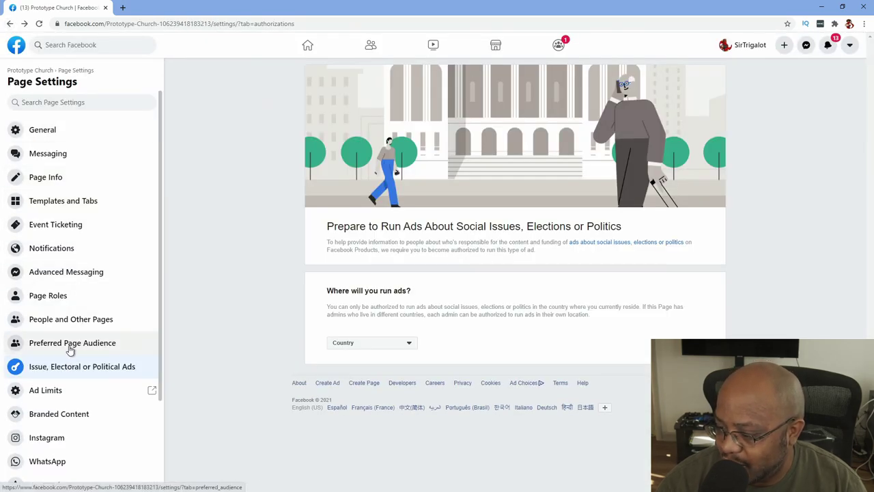
Check where the Branded Content setting leads and go back to the page settings
scroll(130, 409, down, 2)
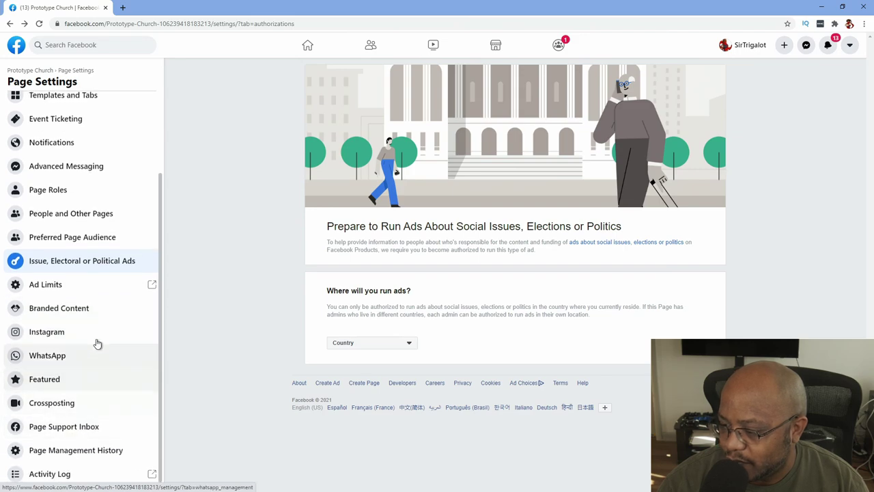
click(93, 314)
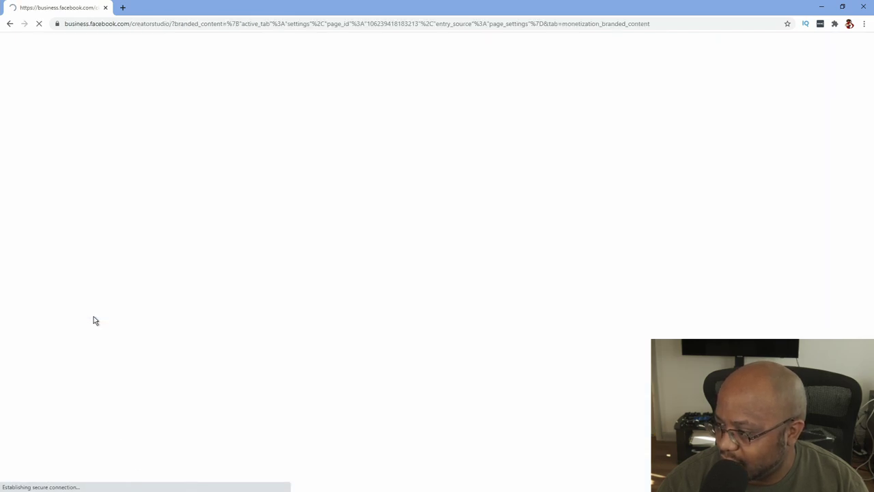
click(10, 25)
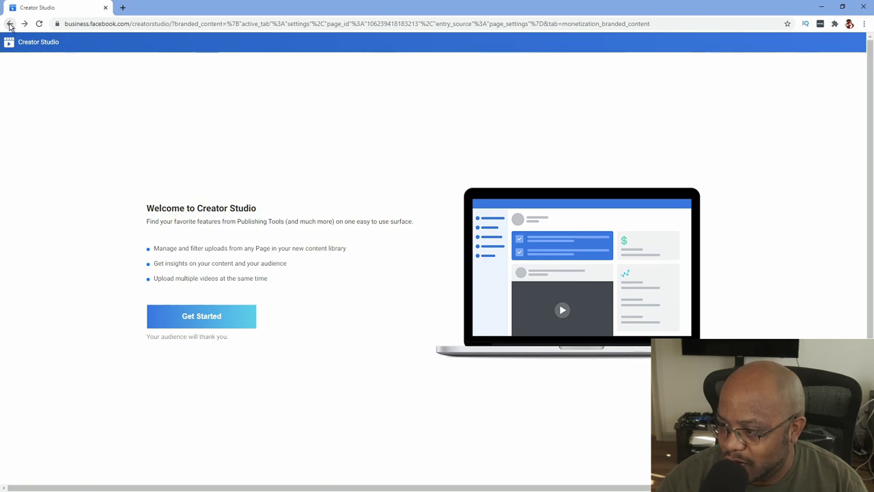
Return to the page settings and review the Instagram, Featured and Crossposting settings
click(10, 25)
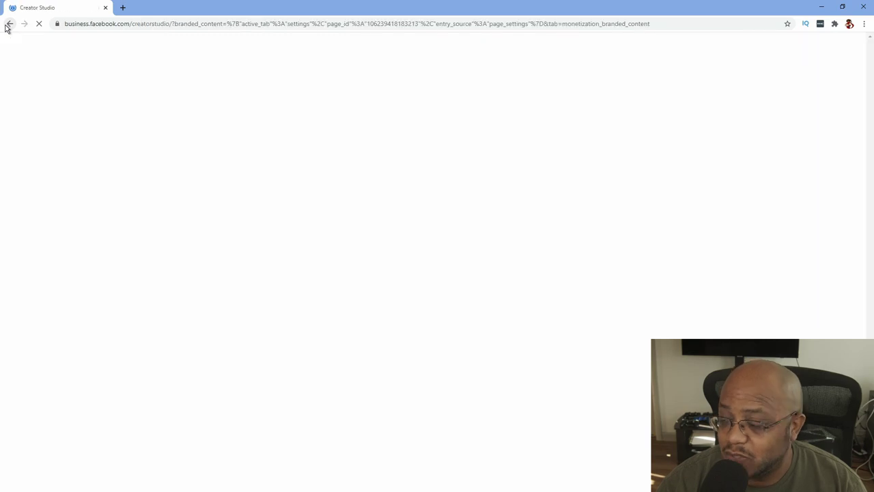
key(alt+Left)
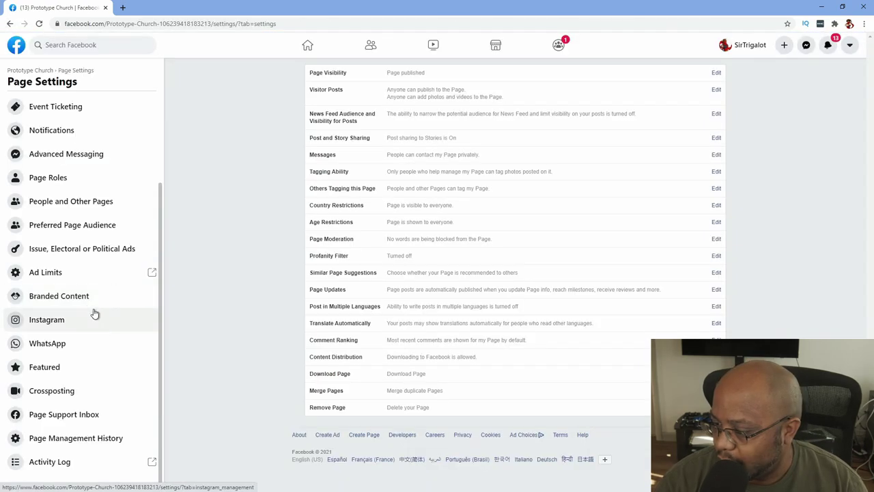
click(68, 328)
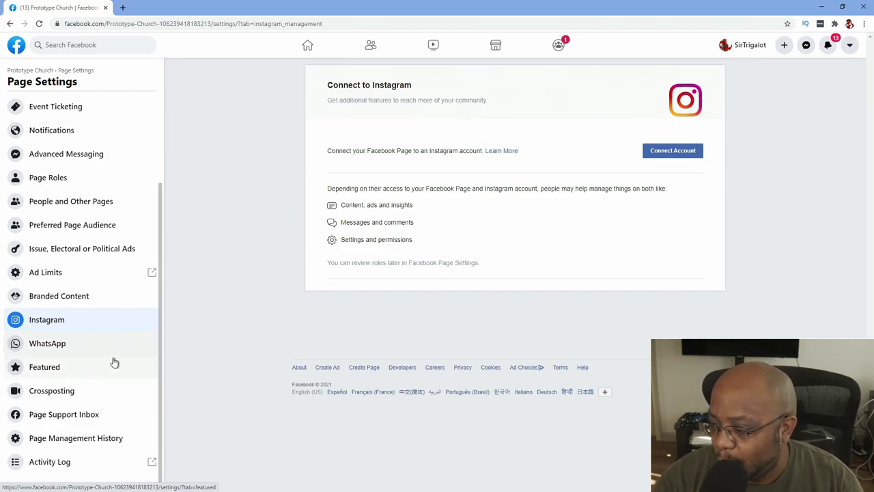
click(65, 368)
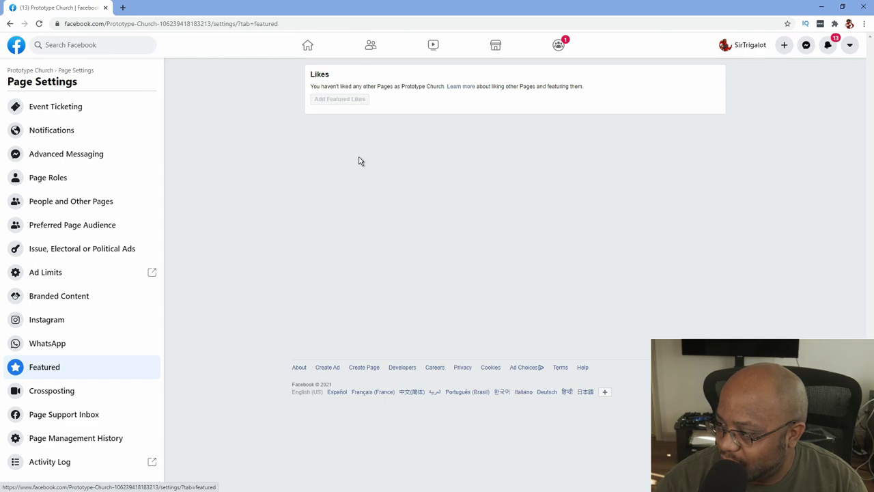
click(71, 396)
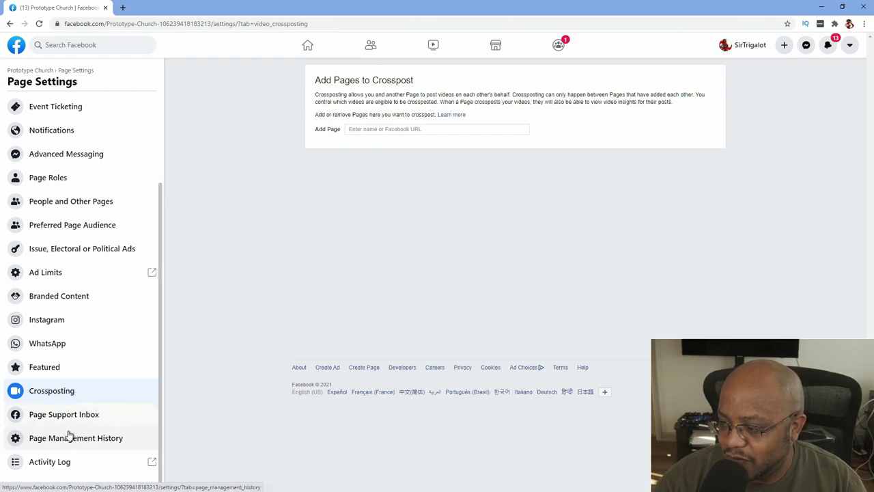
Leave the settings for the Prototype Church page and start creating a live video from it
scroll(100, 349, up, 3)
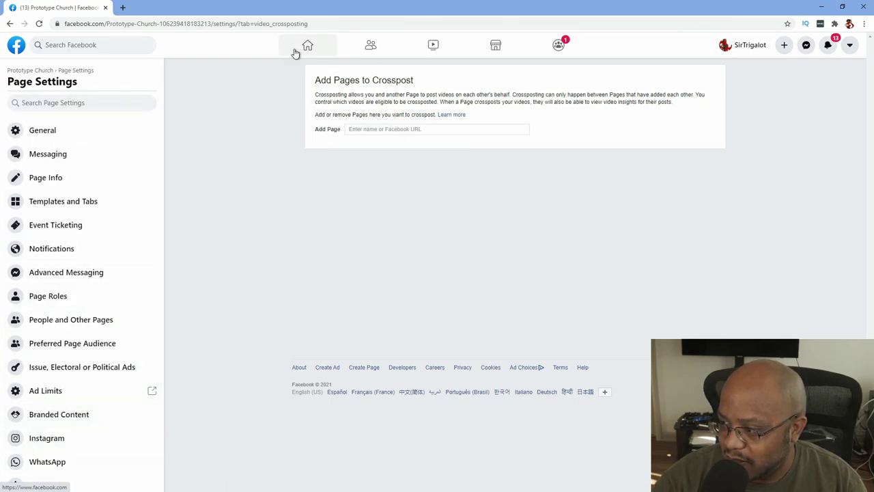
click(48, 135)
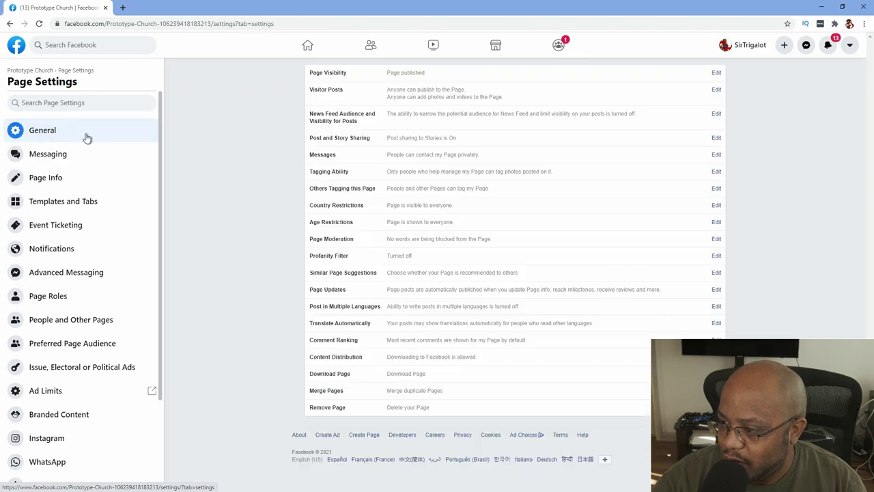
click(30, 70)
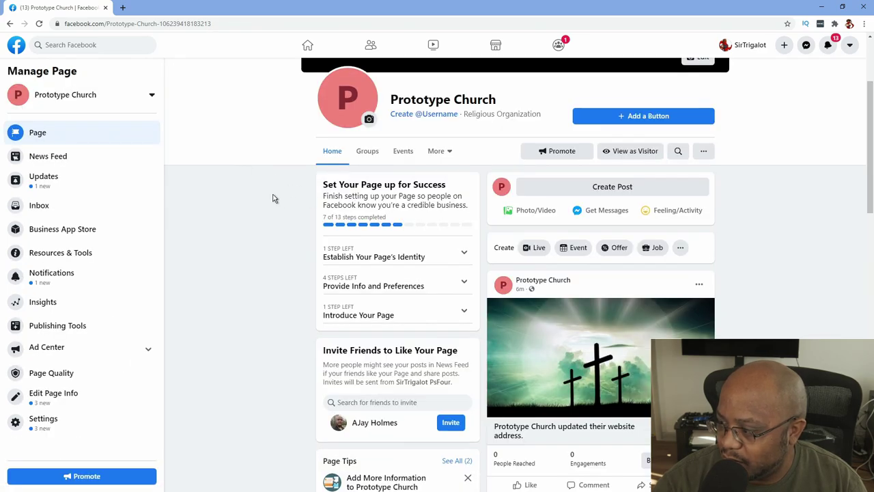
click(539, 248)
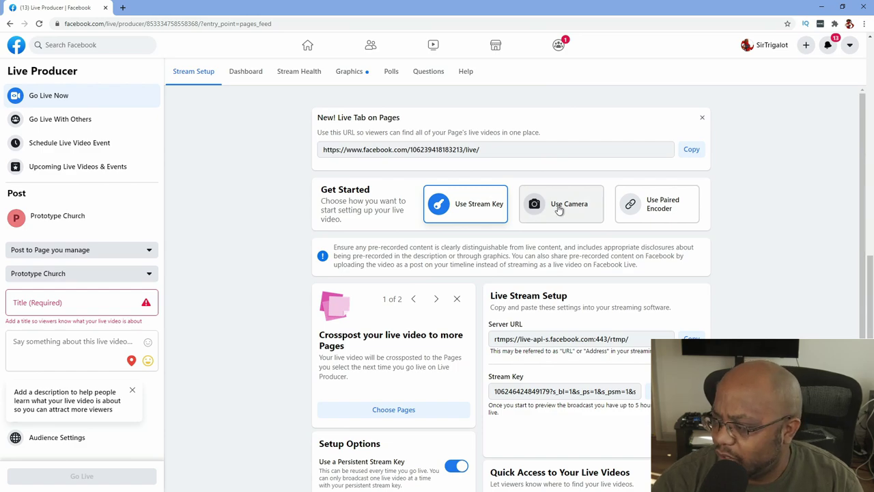
Compare the Use Camera and Use Stream Key setups, return to Use Stream Key, and review its live stream setup options
click(582, 213)
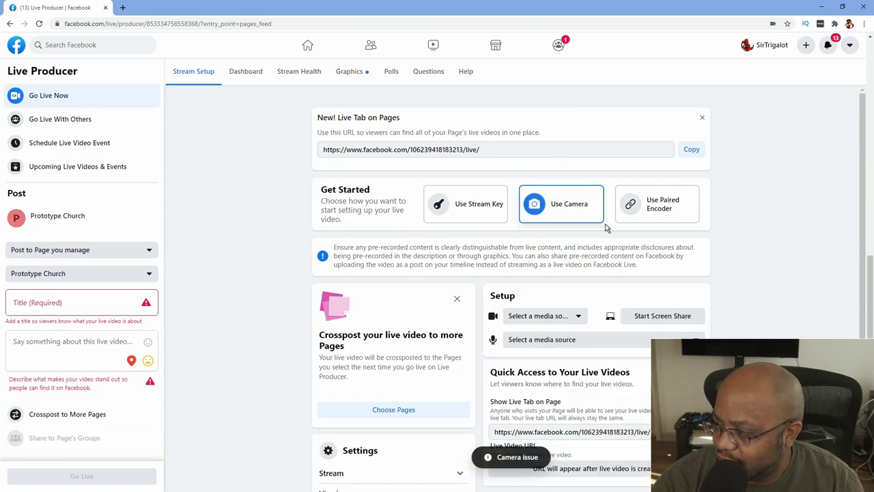
click(475, 204)
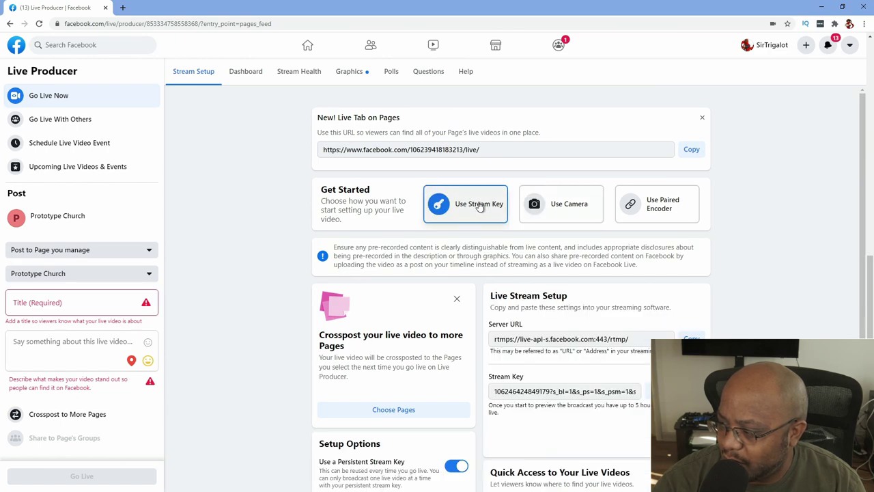
scroll(479, 319, down, 2)
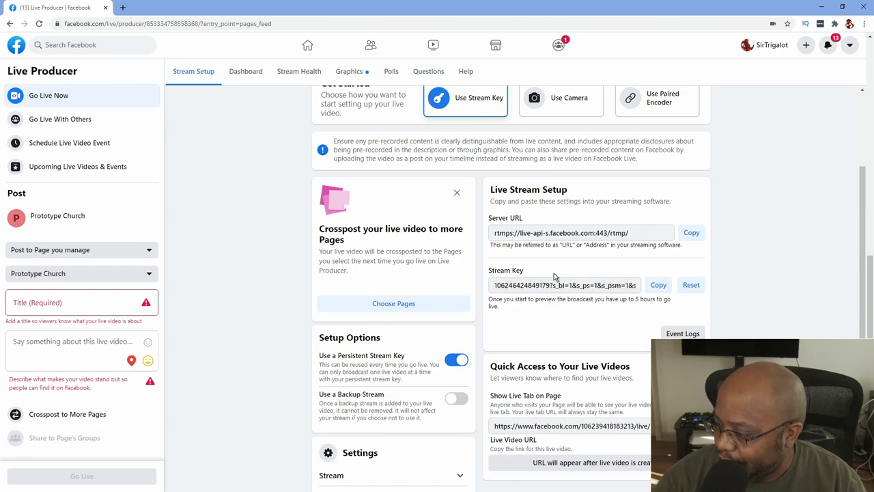
scroll(544, 275, down, 1)
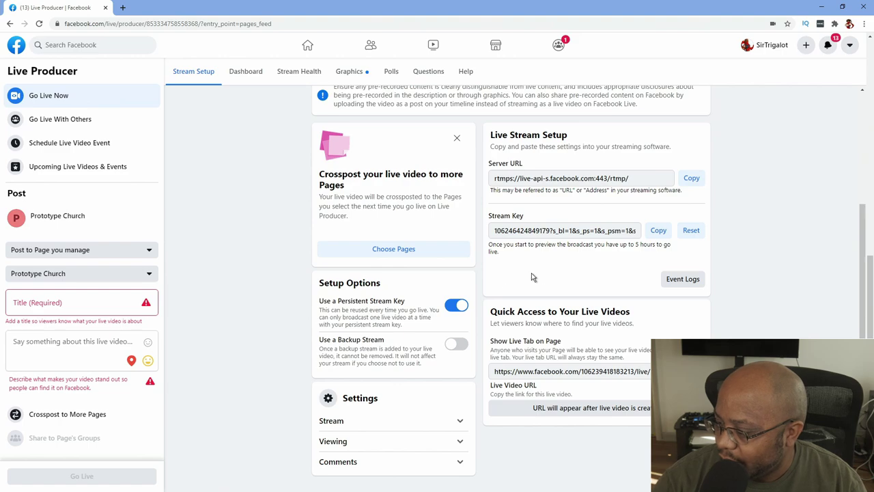
Turn off ending the live video if the stream stops in the Stream settings
click(352, 426)
scroll(400, 362, down, 3)
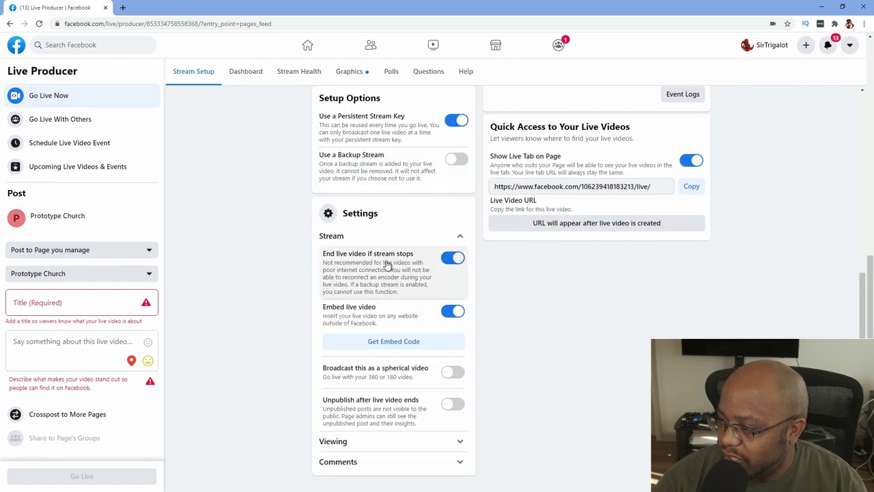
click(452, 262)
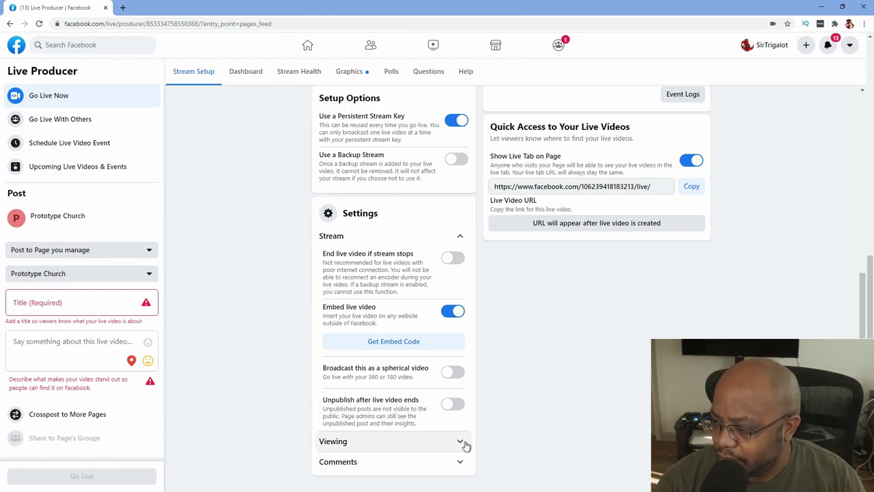
click(459, 235)
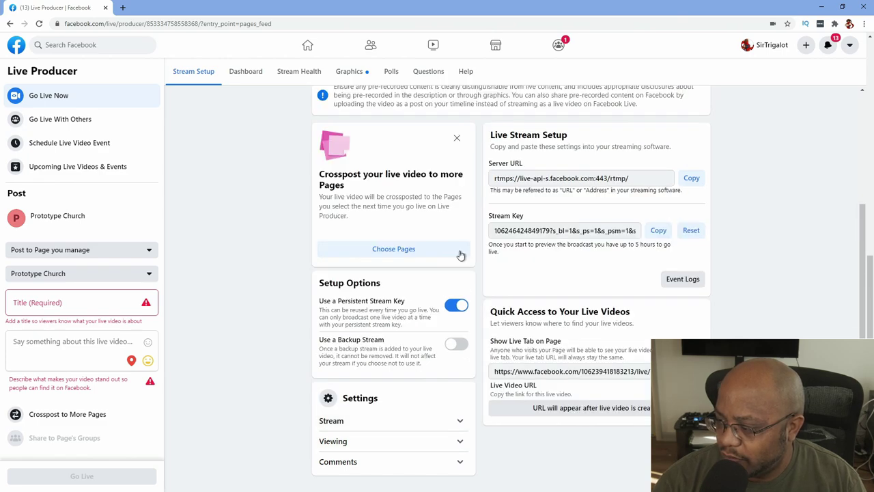
Allow viewers to message the page from the live video in the Viewing settings
click(460, 441)
scroll(482, 403, down, 1)
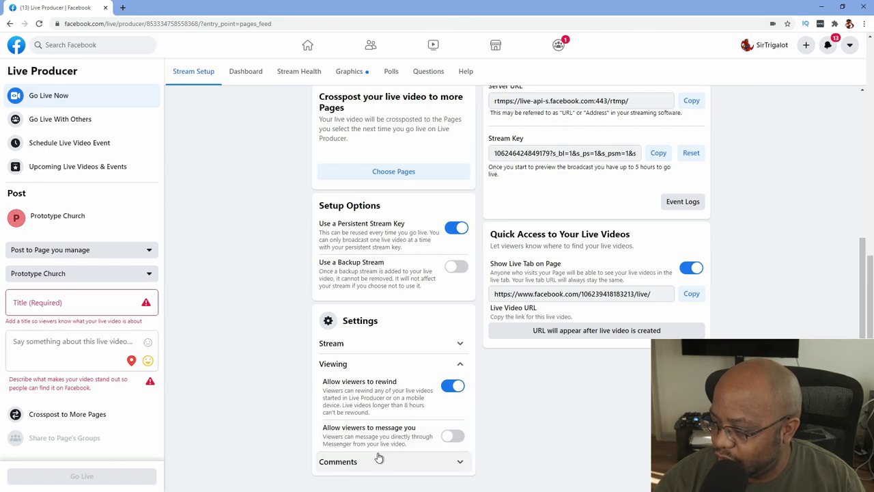
click(455, 437)
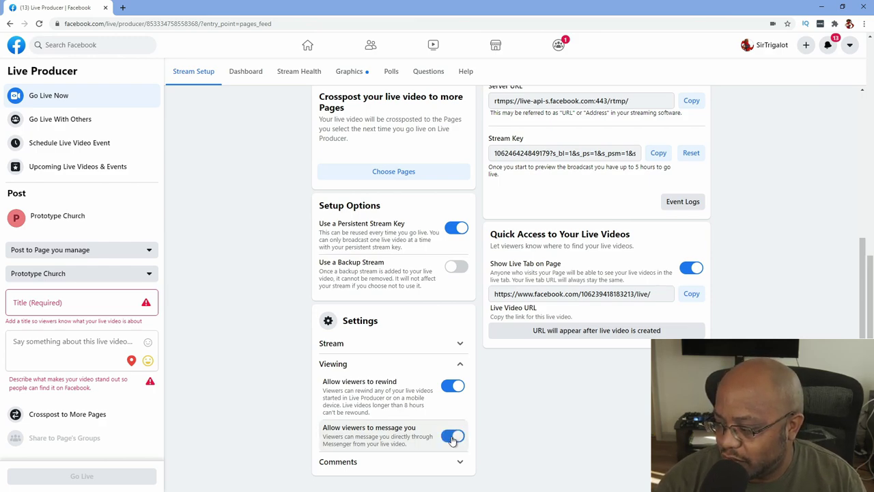
click(459, 364)
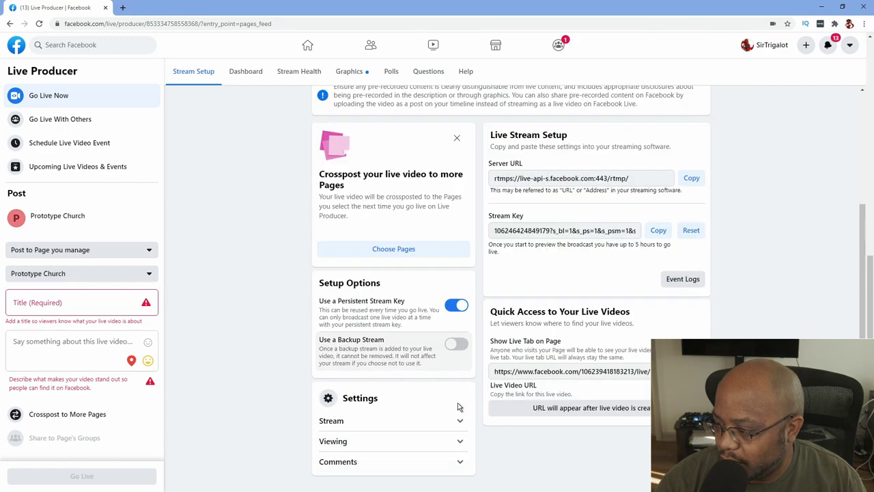
Review the comment restriction options for the live video and recheck its Viewing settings
click(460, 464)
scroll(540, 470, down, 3)
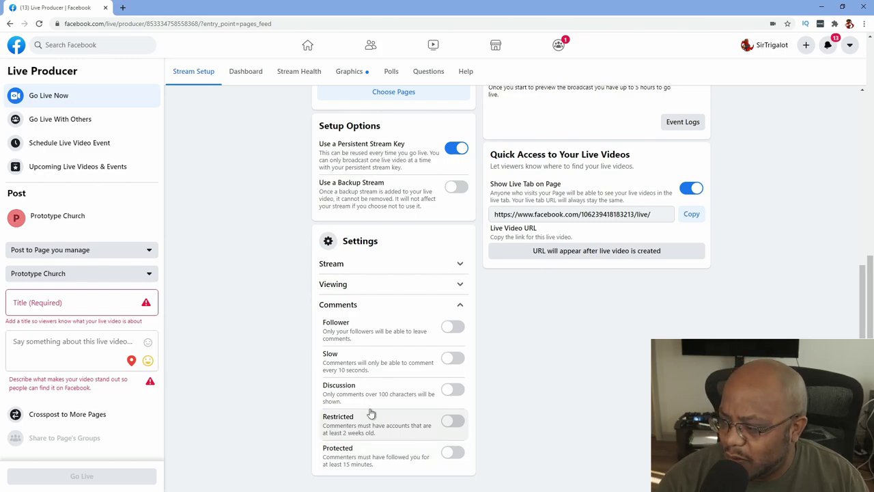
click(459, 306)
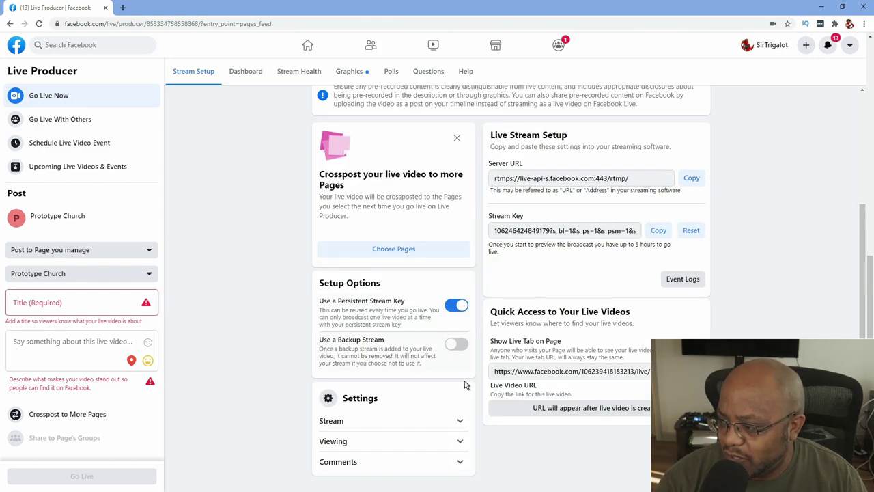
click(461, 442)
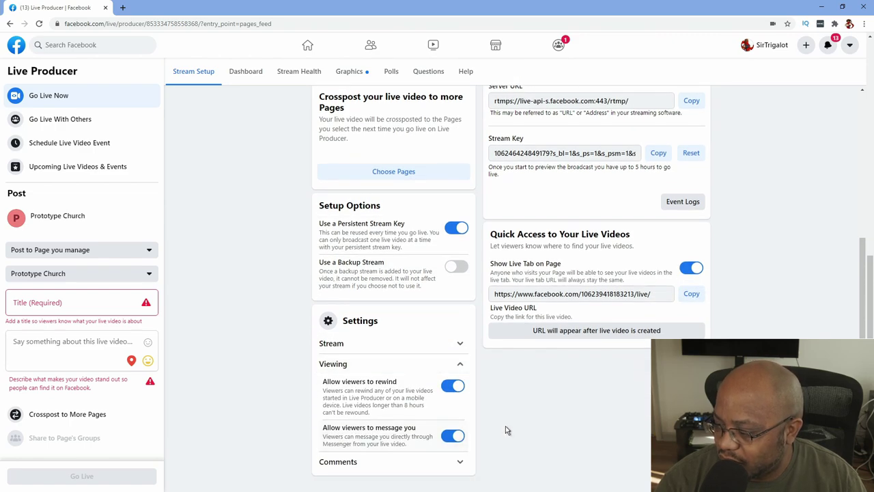
click(460, 364)
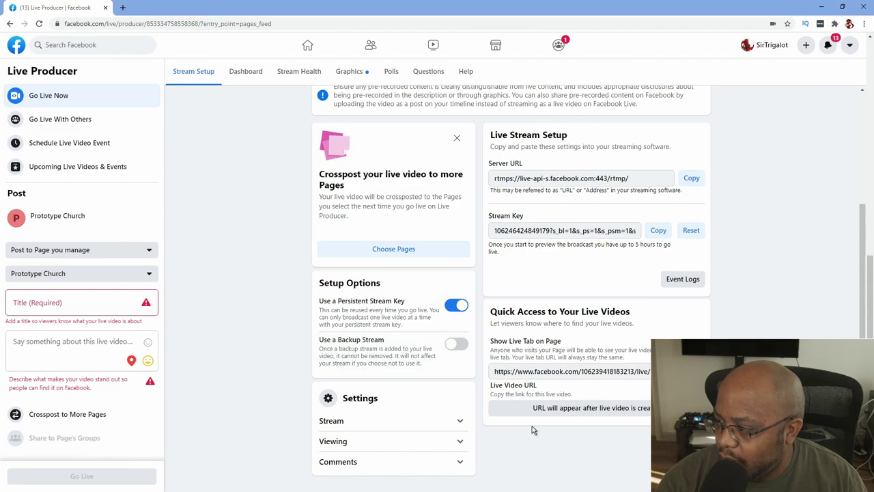
Examine the live video's post details and audience settings, including the minimum age choices, and close the audience settings without saving
scroll(529, 422, up, 2)
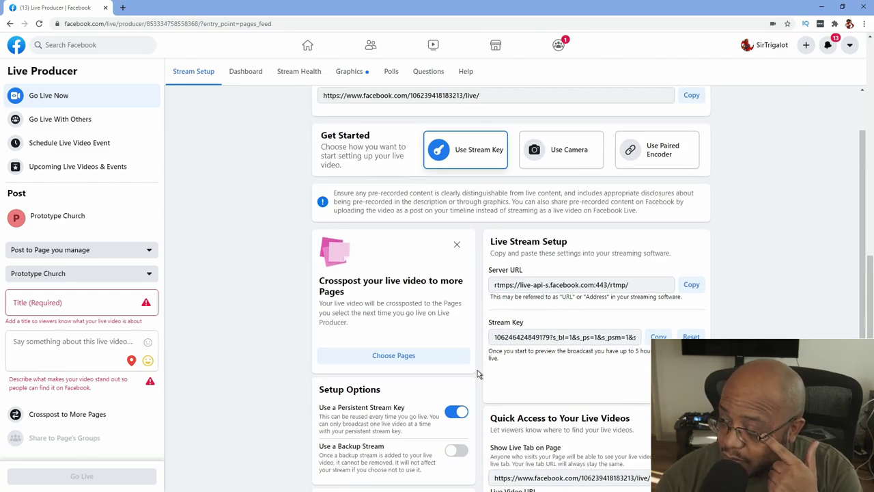
scroll(474, 415, up, 5)
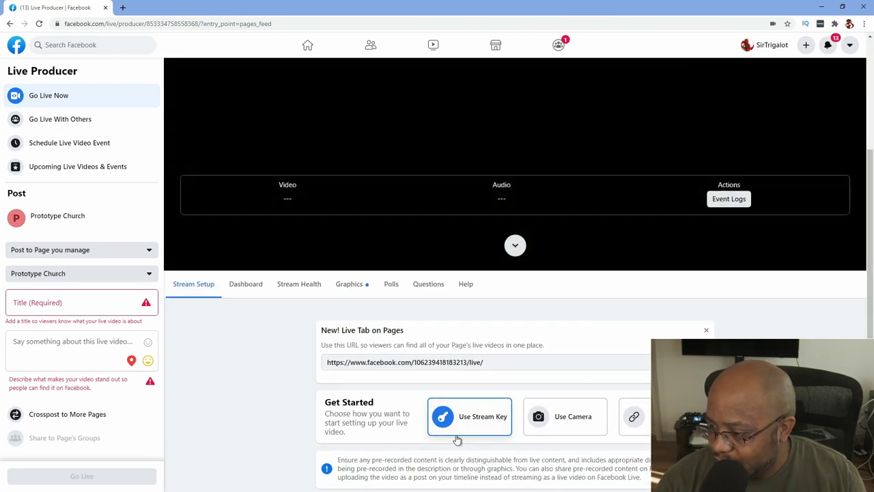
scroll(362, 335, down, 2)
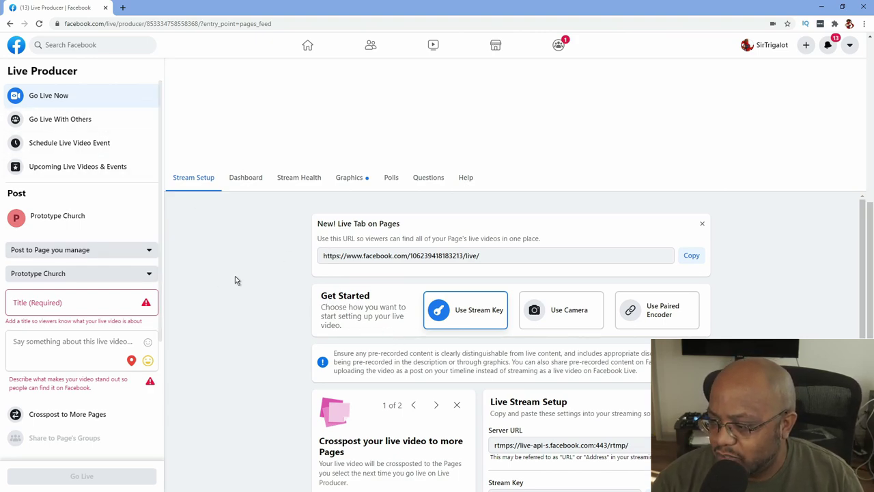
scroll(99, 294, down, 3)
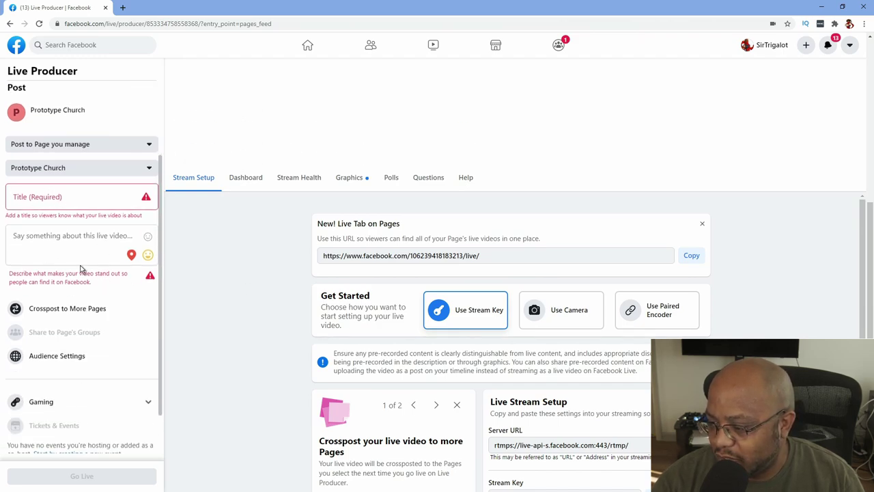
scroll(42, 234, down, 2)
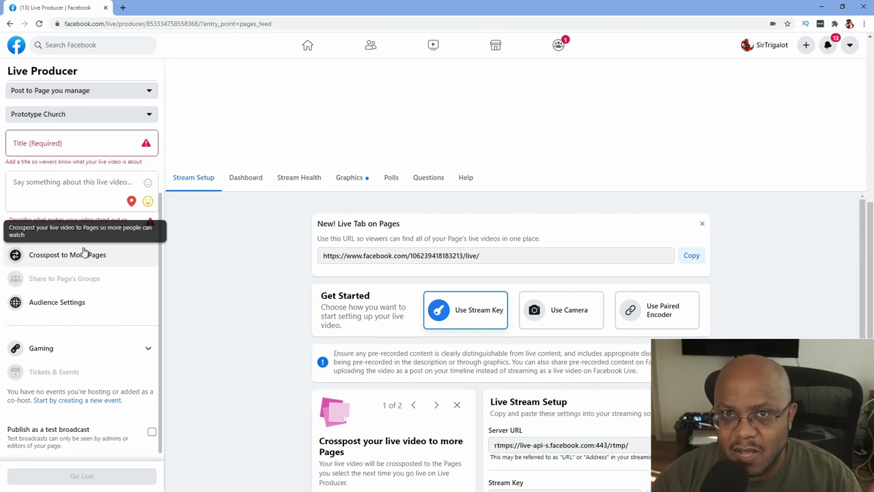
click(76, 308)
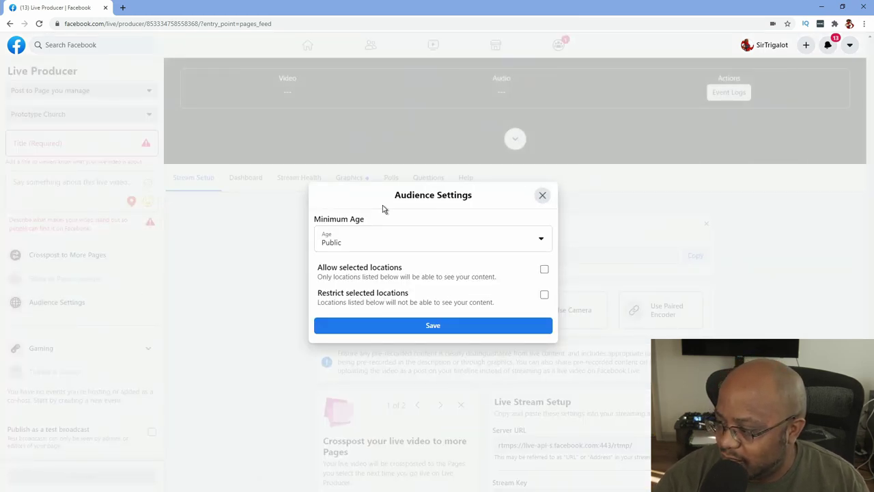
click(516, 242)
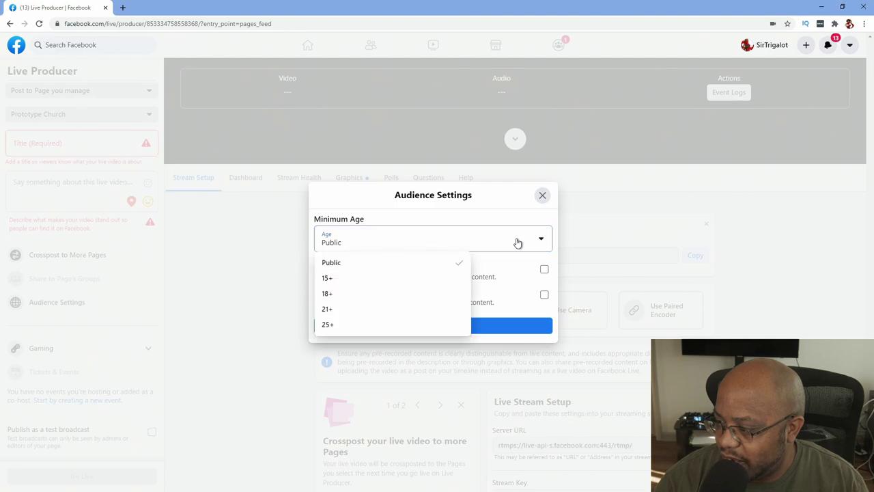
click(532, 240)
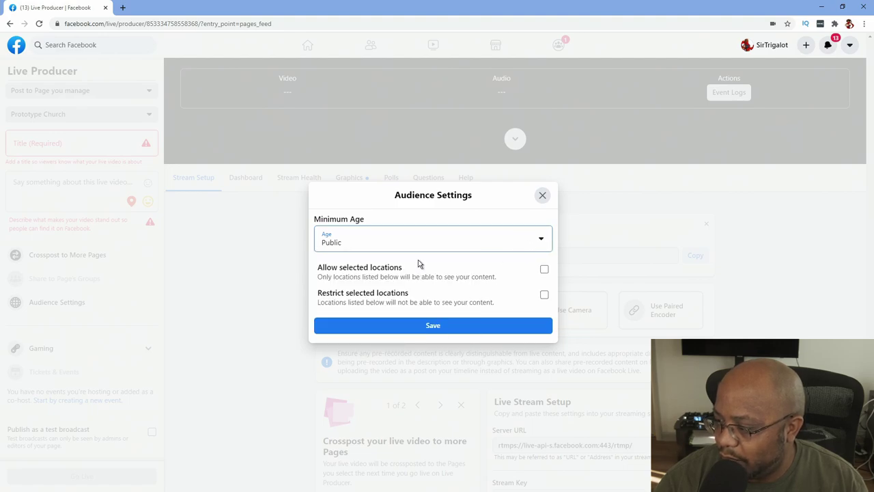
click(547, 196)
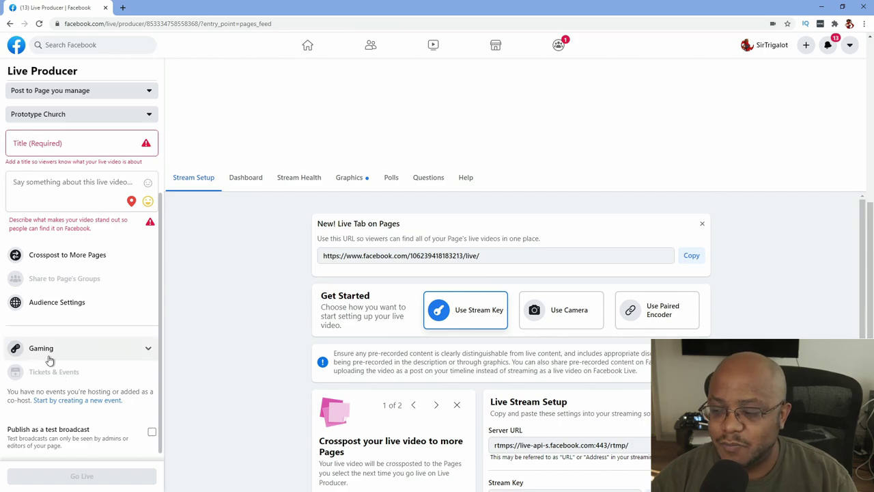
Switch publishing as a test broadcast on, then switch it off again
click(152, 434)
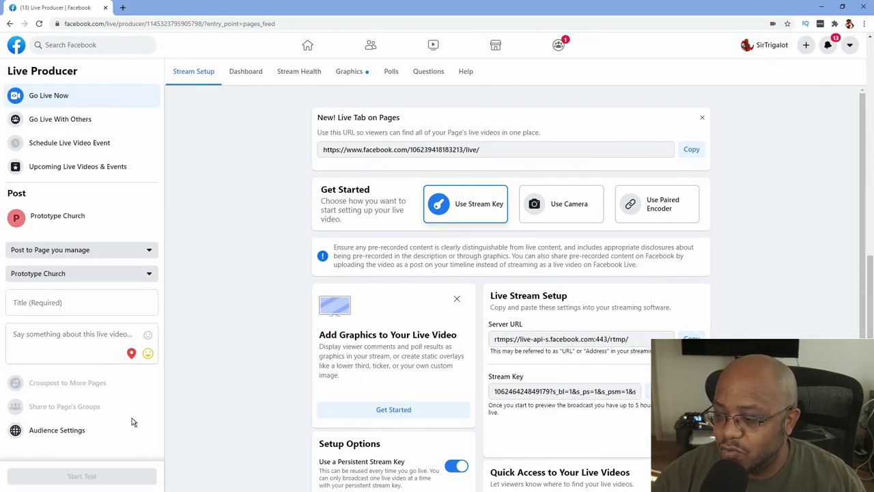
scroll(133, 420, down, 2)
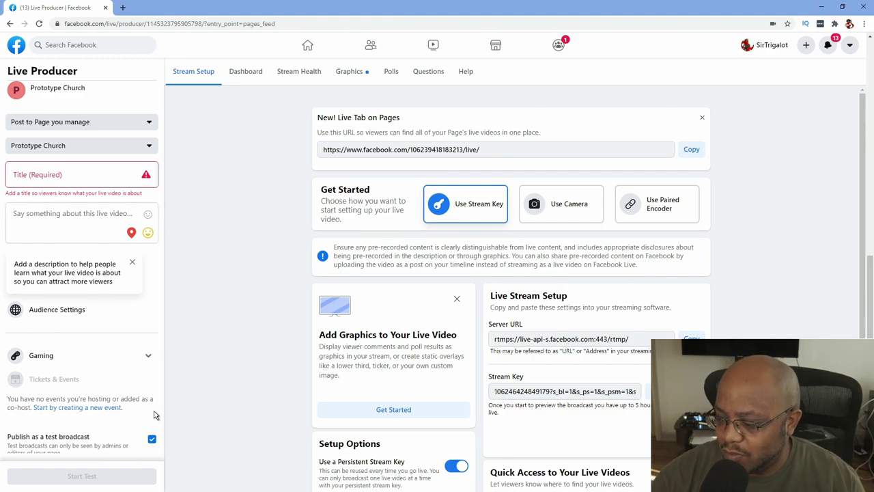
click(151, 438)
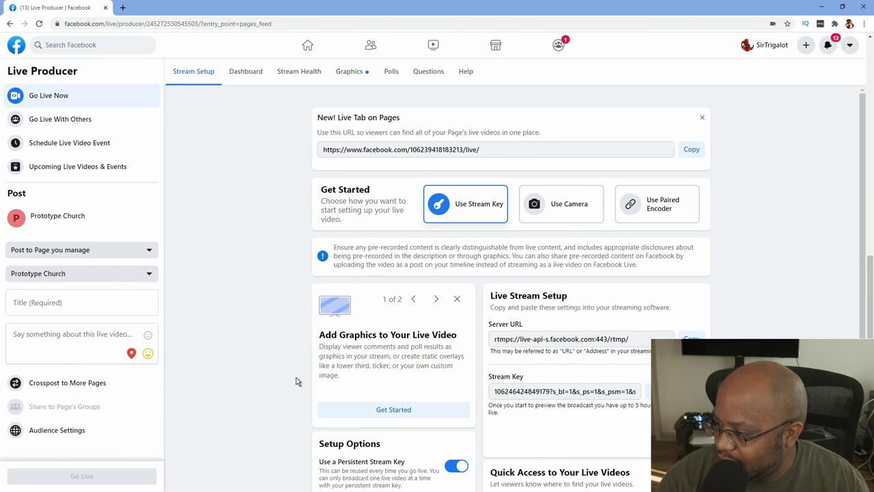
Review the stream setup options and the choices for where the live video is posted, leaving Prototype Church selected
scroll(296, 381, down, 2)
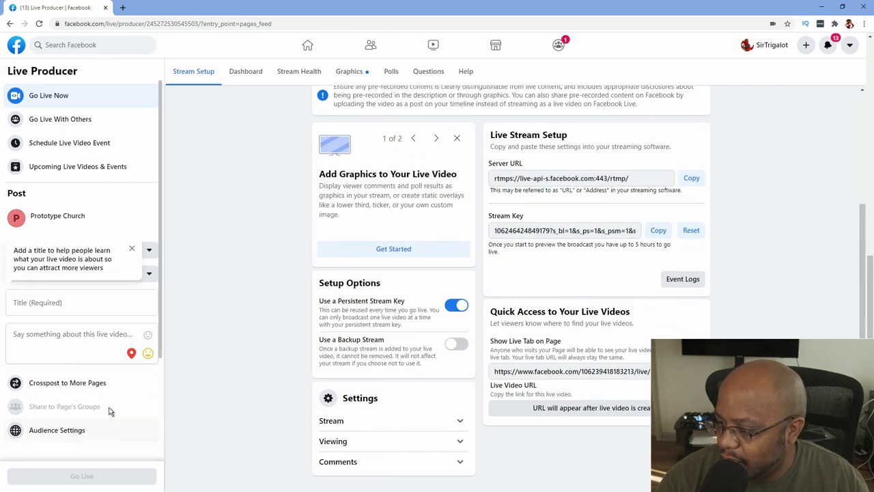
click(149, 254)
click(149, 281)
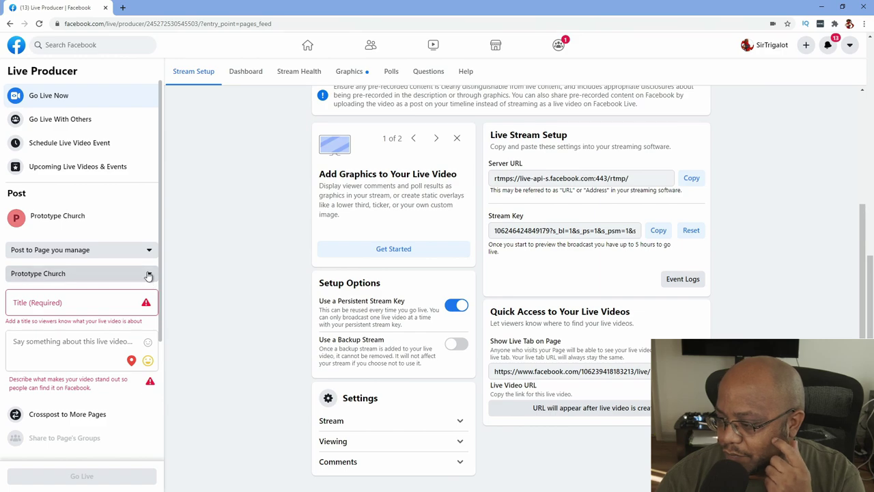
click(148, 274)
click(148, 274)
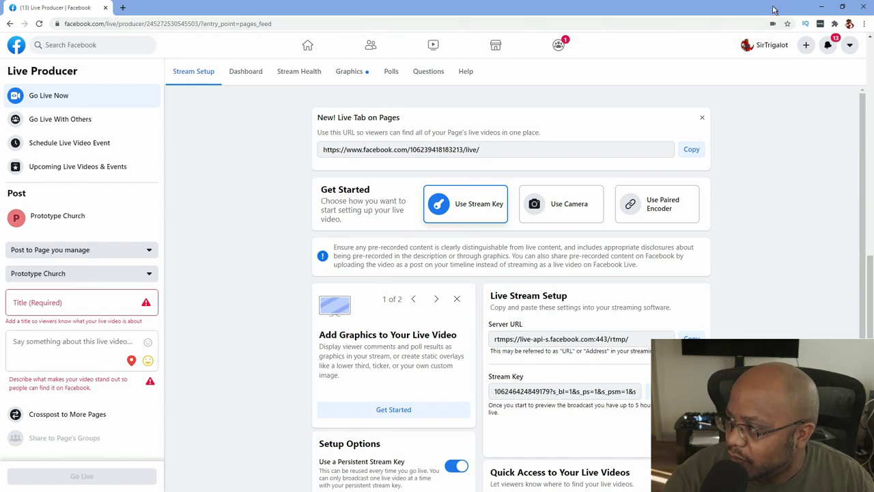
Switch to the personal profile and start a new group named "PrototypeChurch - Members"
click(771, 45)
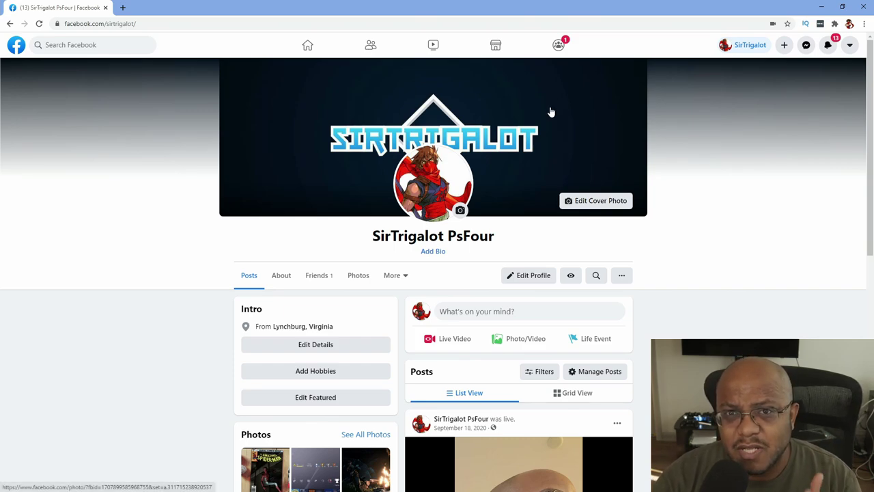
click(784, 46)
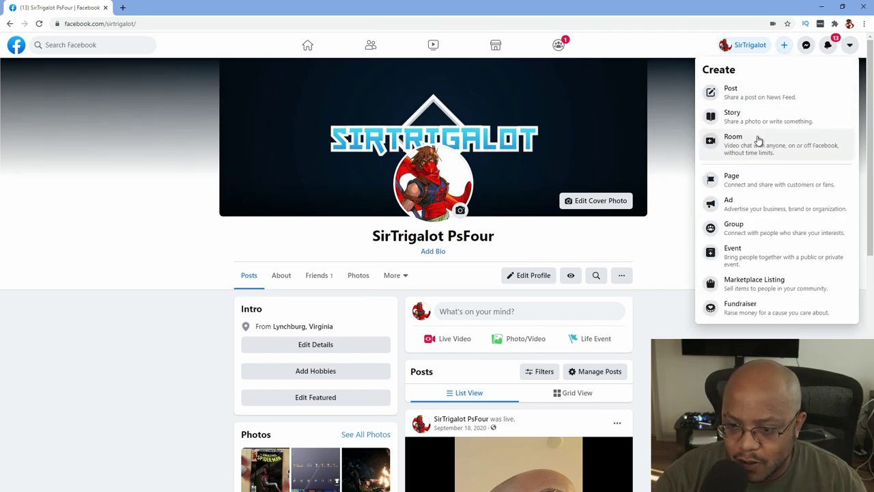
click(766, 227)
click(64, 144)
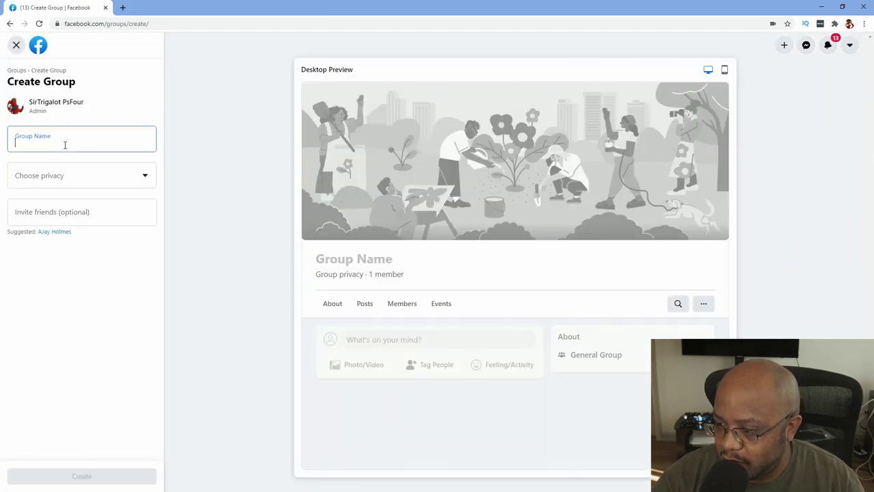
text(Pr)
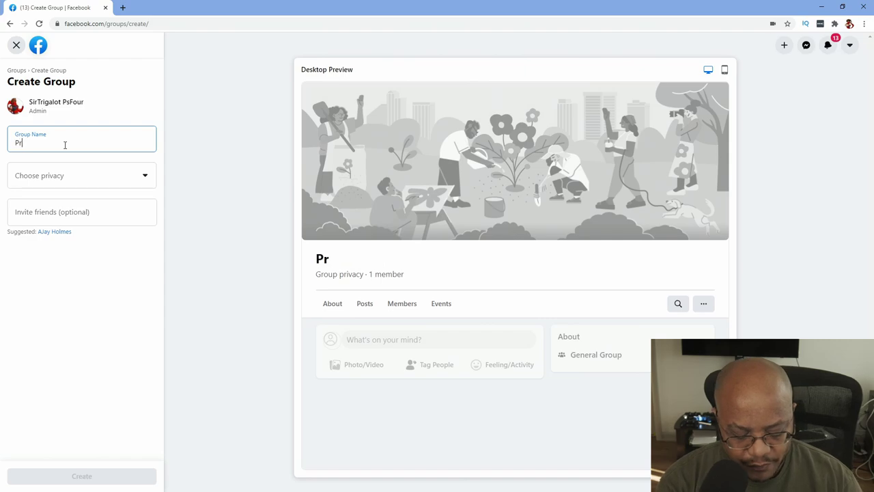
text(ototype)
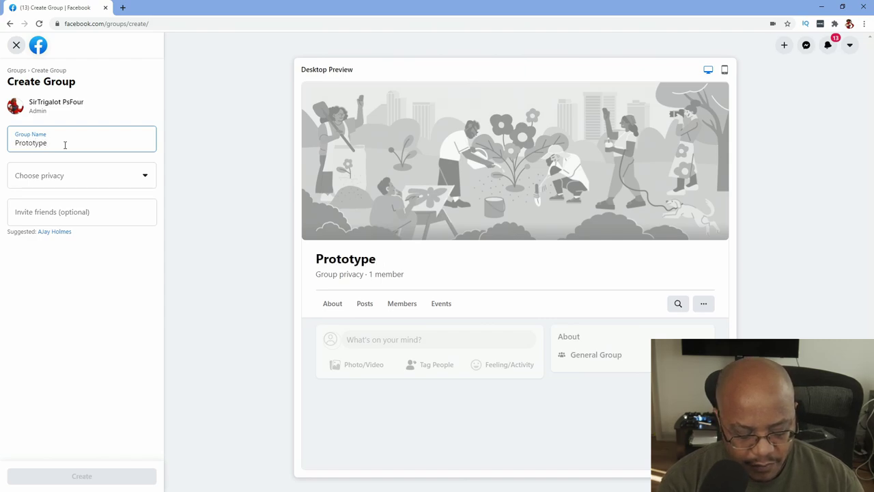
text(Church )
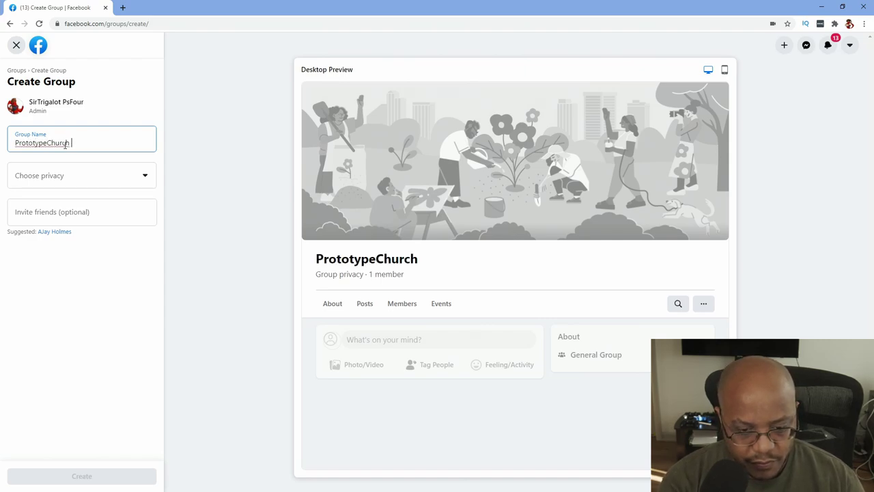
text(- Members)
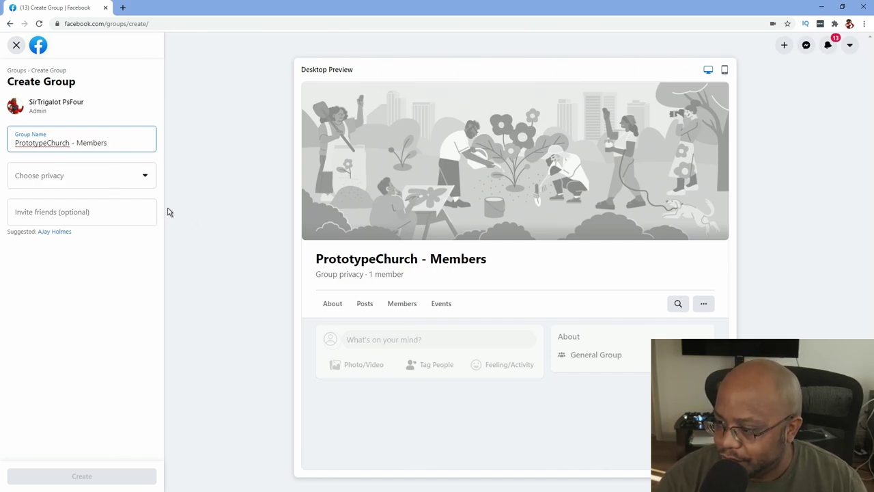
Set the new group's privacy to Private, keep it Visible, and create the group
click(138, 185)
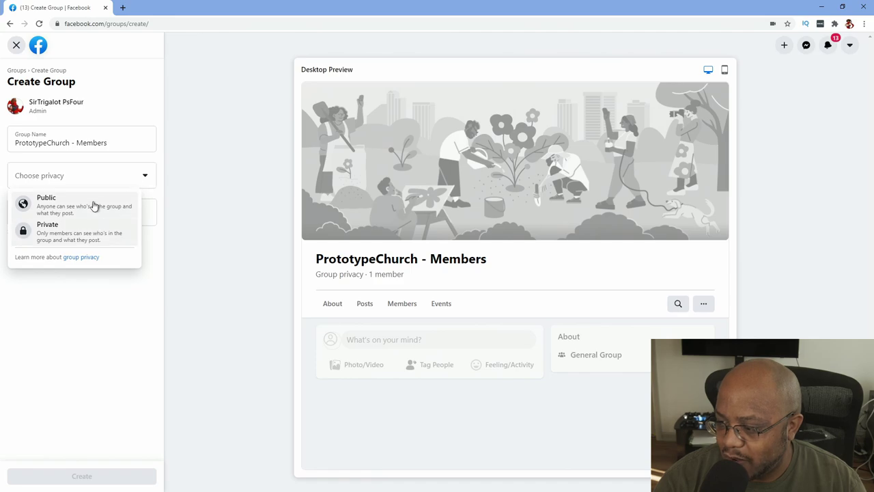
click(76, 236)
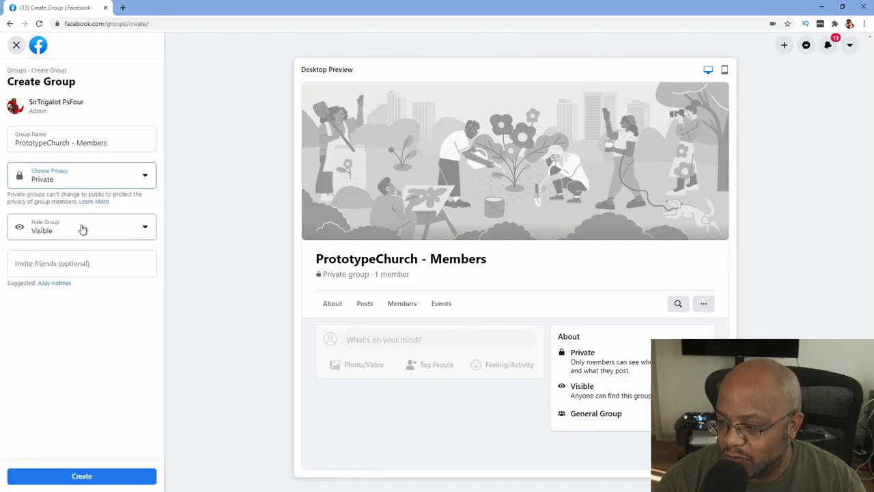
click(126, 233)
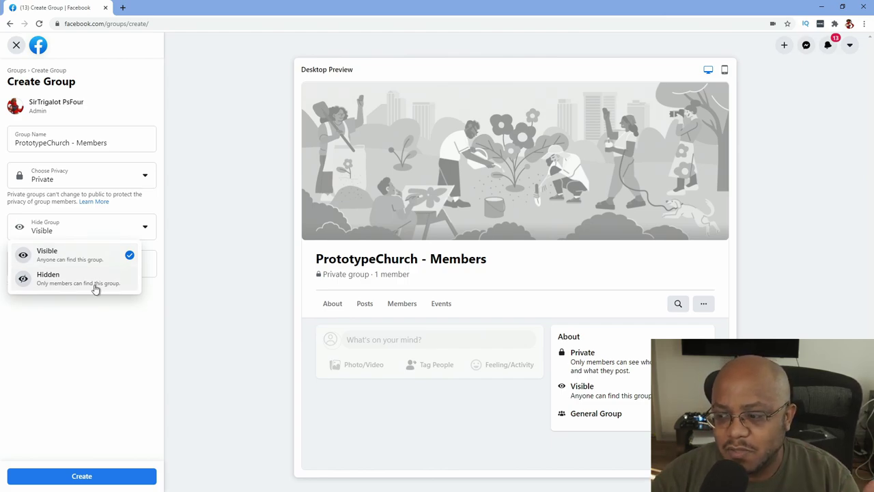
click(102, 250)
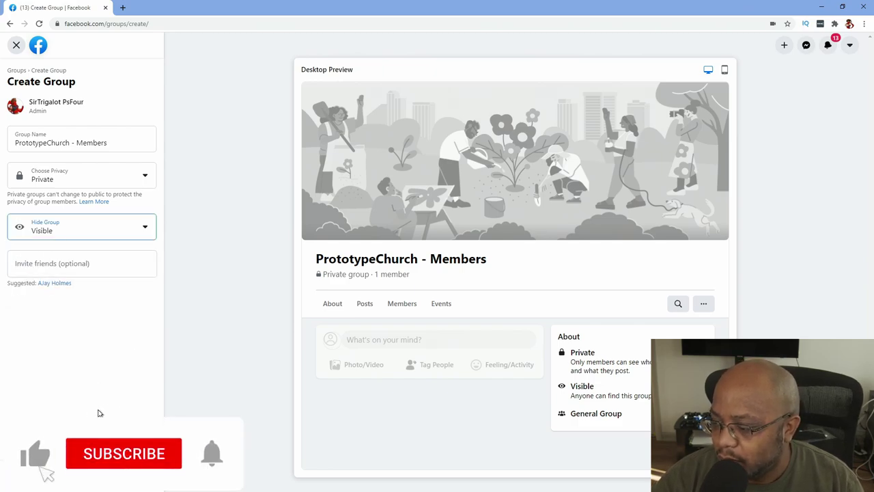
click(82, 476)
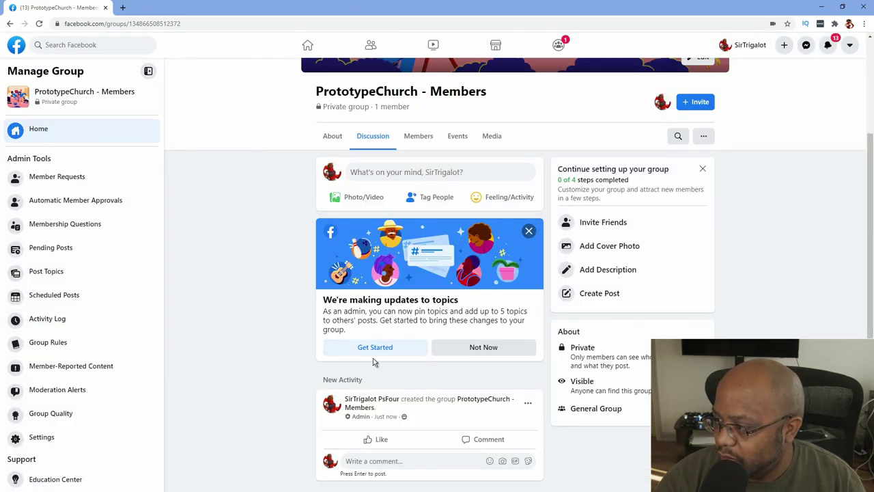
Upload the three-crosses image as the group's cover photo, reposition it to show the grass at its base, and save it
scroll(375, 361, up, 2)
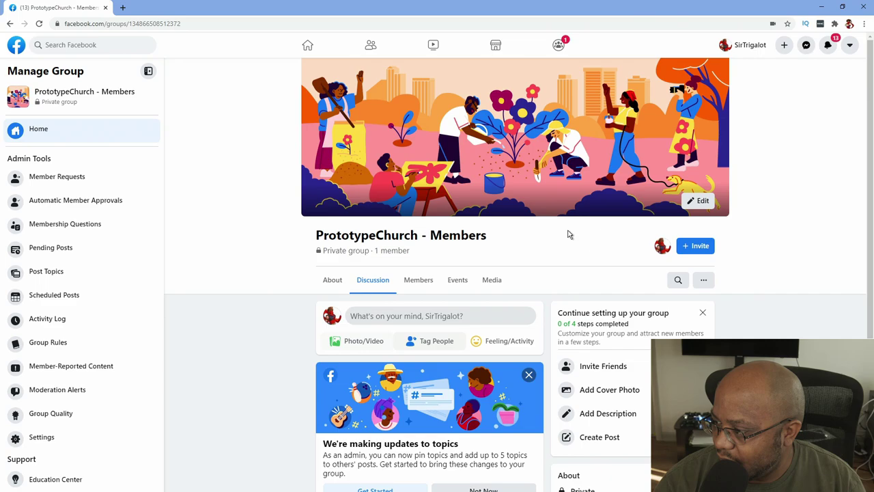
click(697, 201)
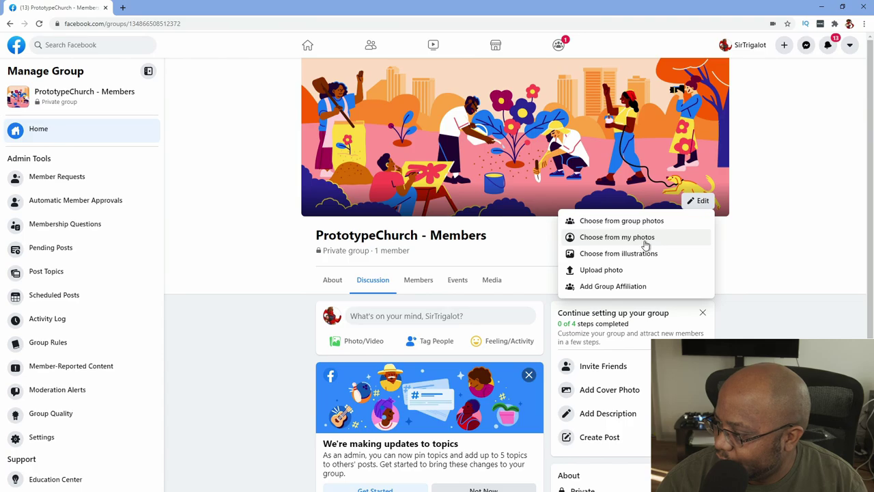
click(608, 270)
double_click(207, 81)
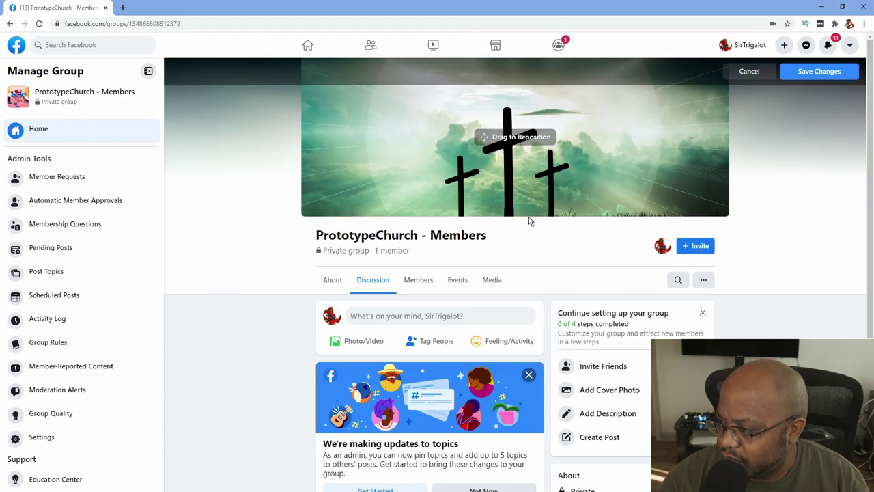
drag(519, 163, 518, 137)
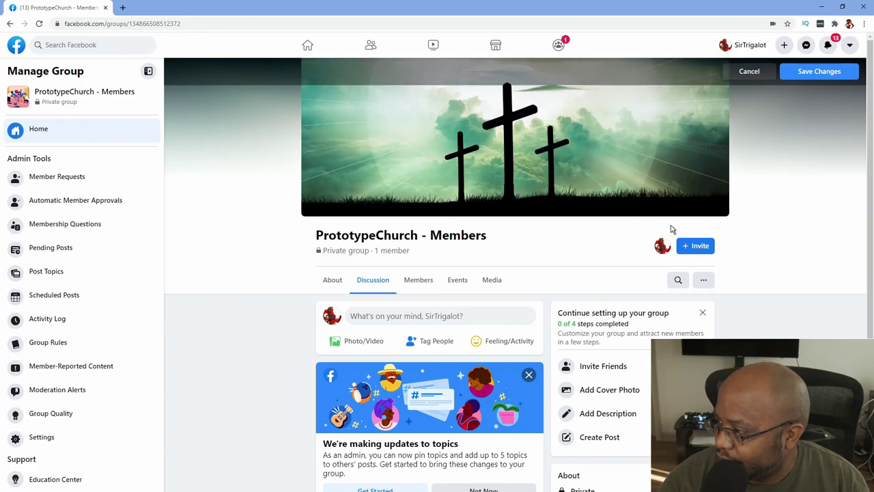
click(804, 71)
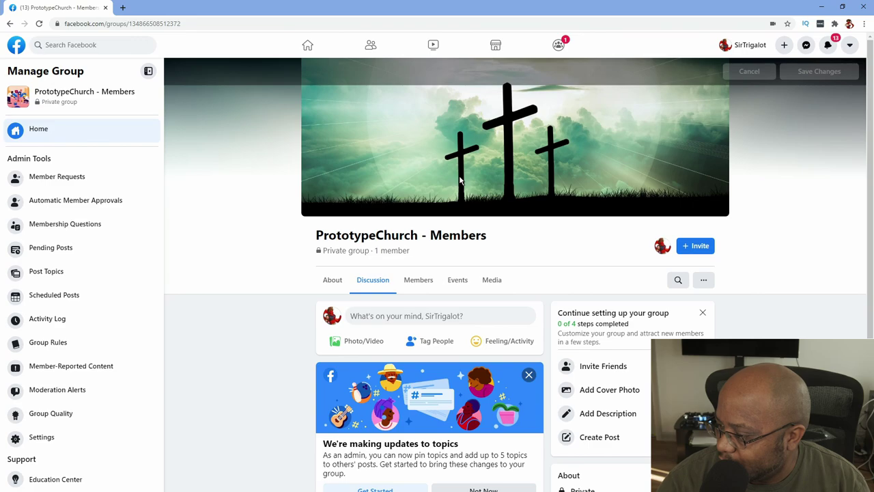
Look over the group's home page and its automatic member approval criteria, then cancel without setting any requirements
scroll(551, 234, down, 3)
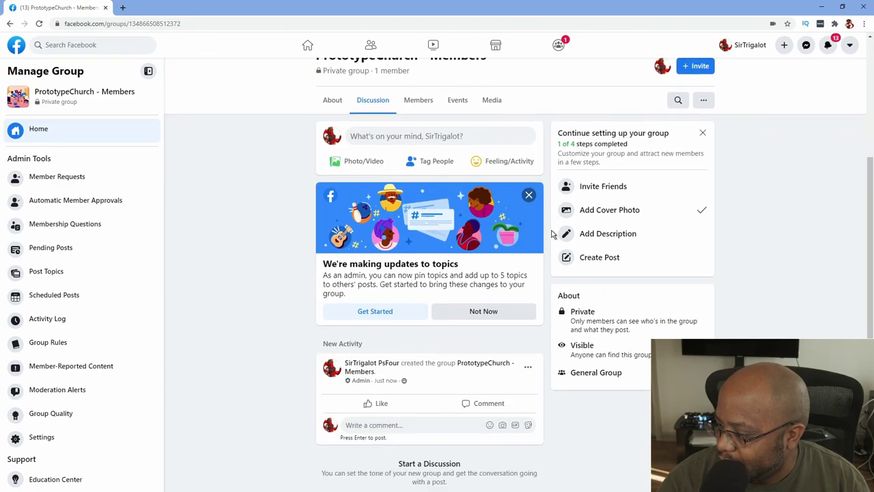
scroll(619, 270, up, 3)
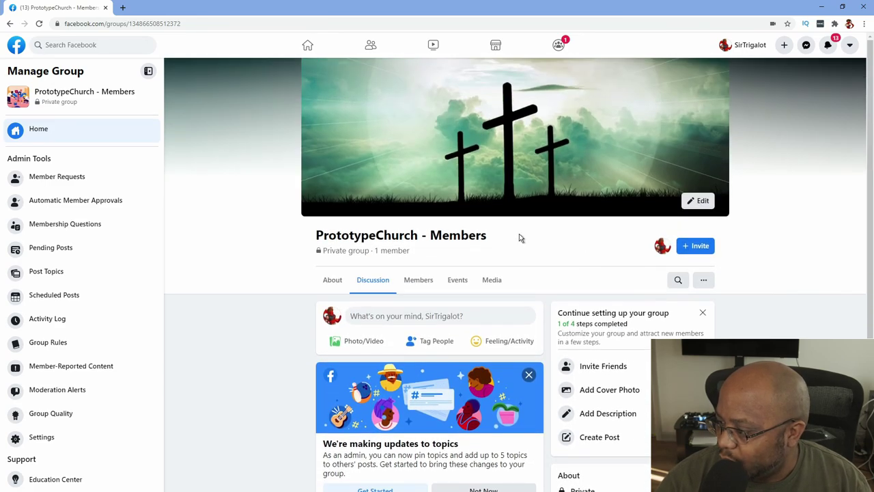
scroll(519, 235, down, 2)
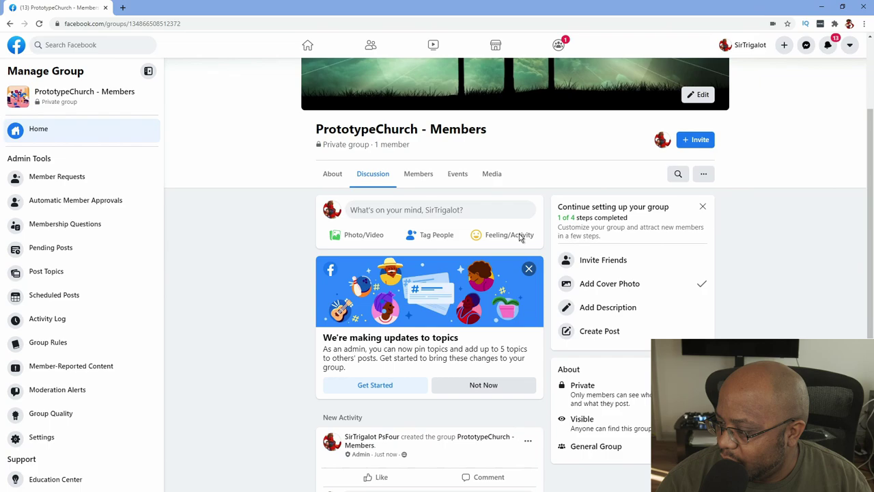
click(59, 199)
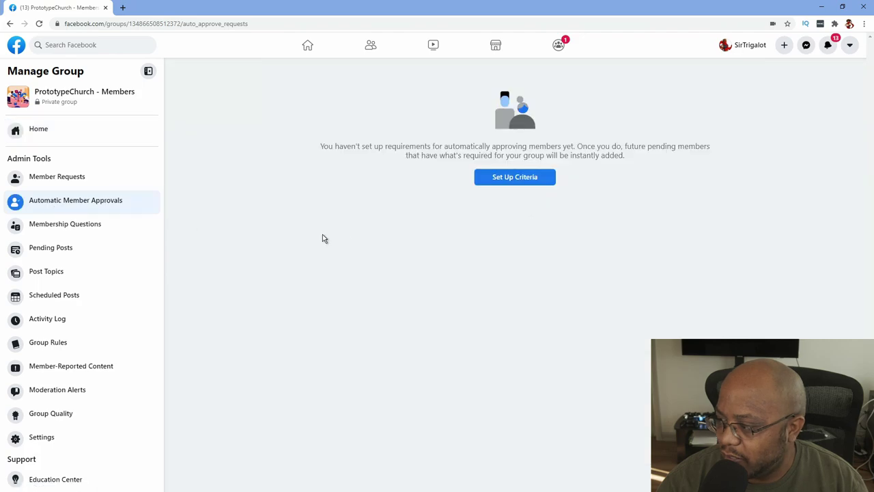
click(496, 181)
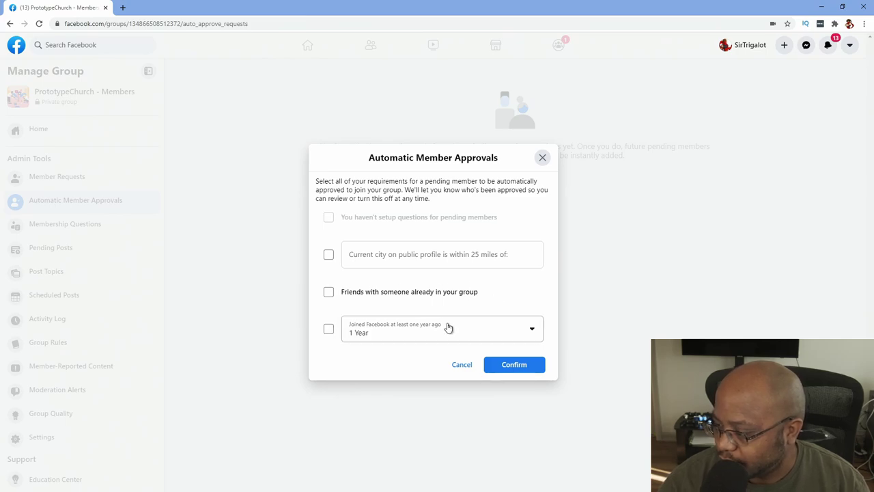
click(461, 364)
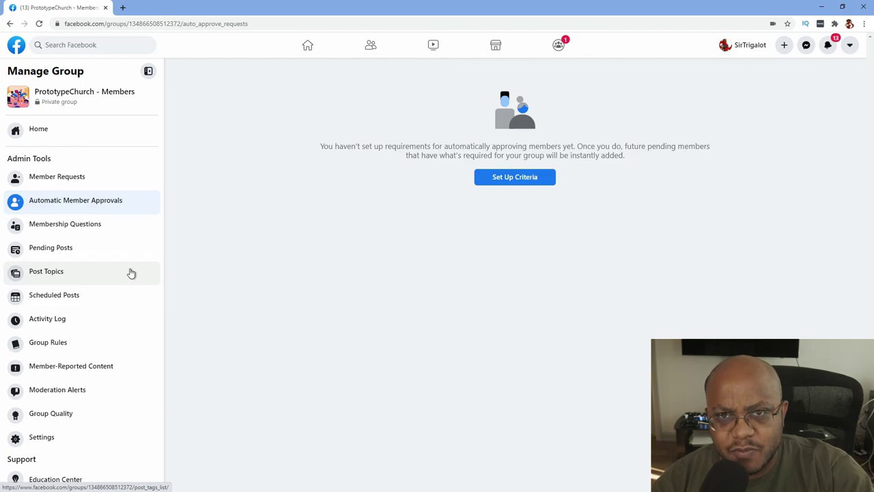
Examine the answer types available for a new membership question, then exit without saving a question
click(98, 227)
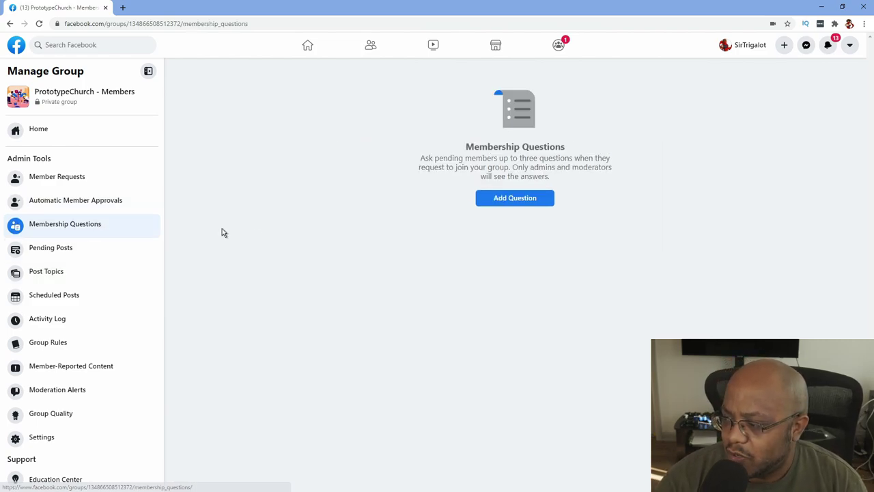
click(510, 198)
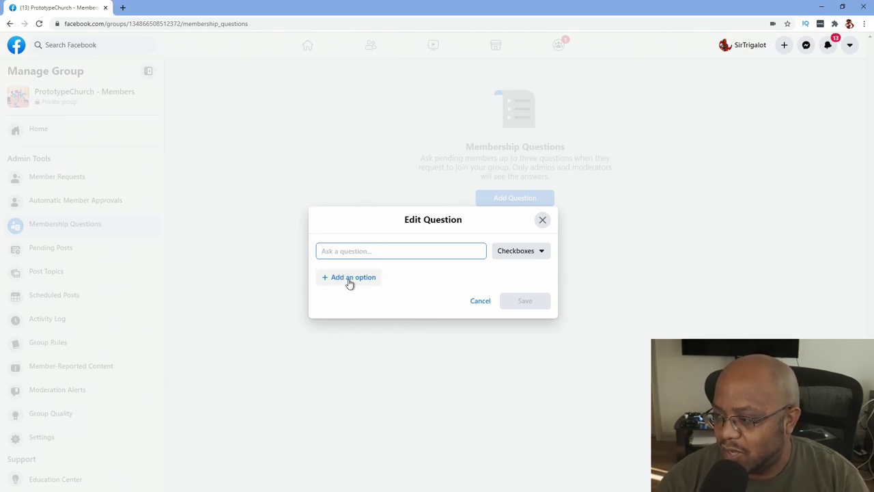
click(522, 252)
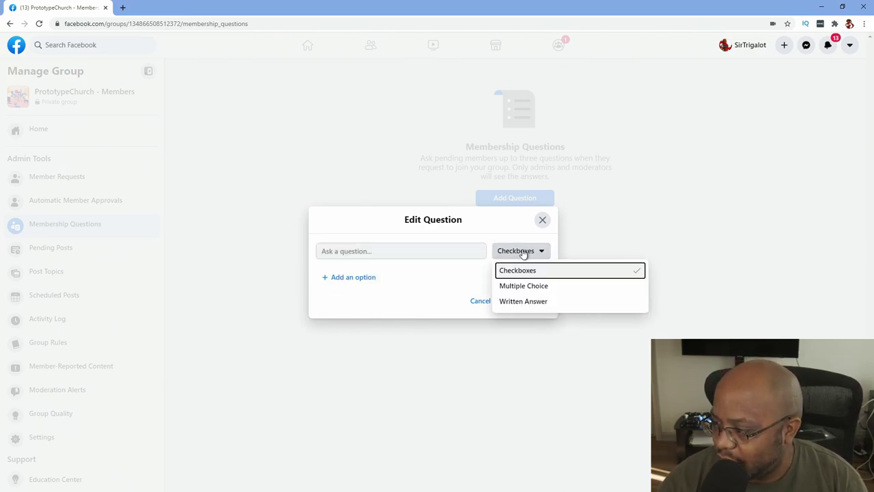
click(393, 250)
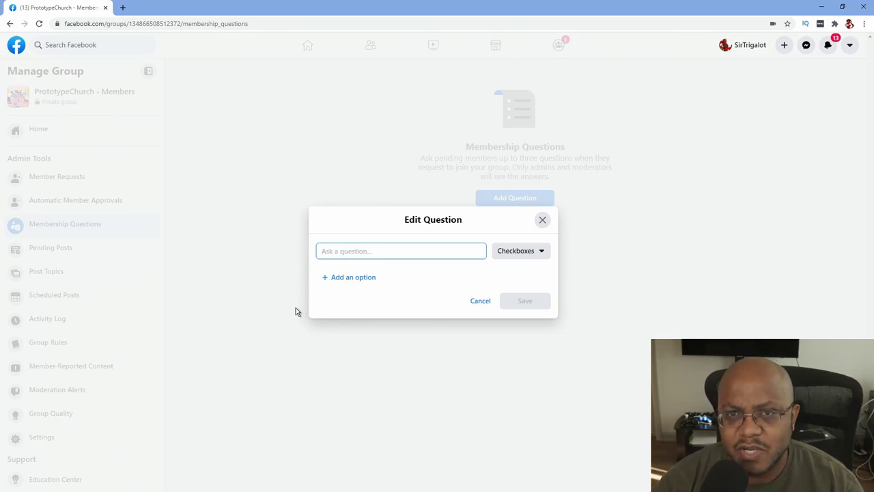
click(481, 303)
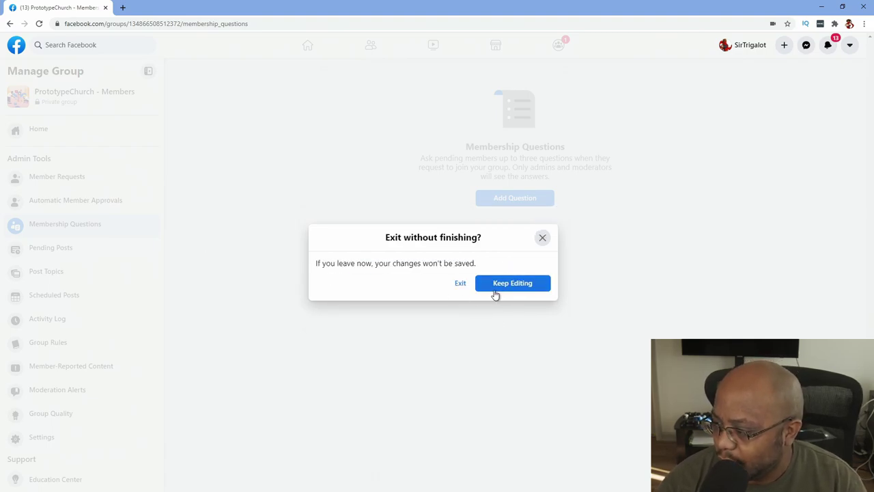
click(461, 282)
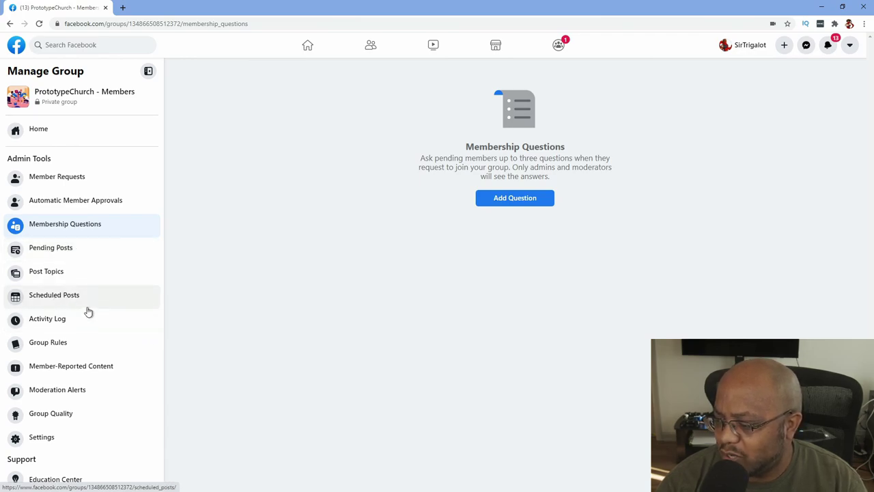
Review the group's member-reported content, and look through its settings for setup, customization, membership, discussion and advanced options
click(64, 372)
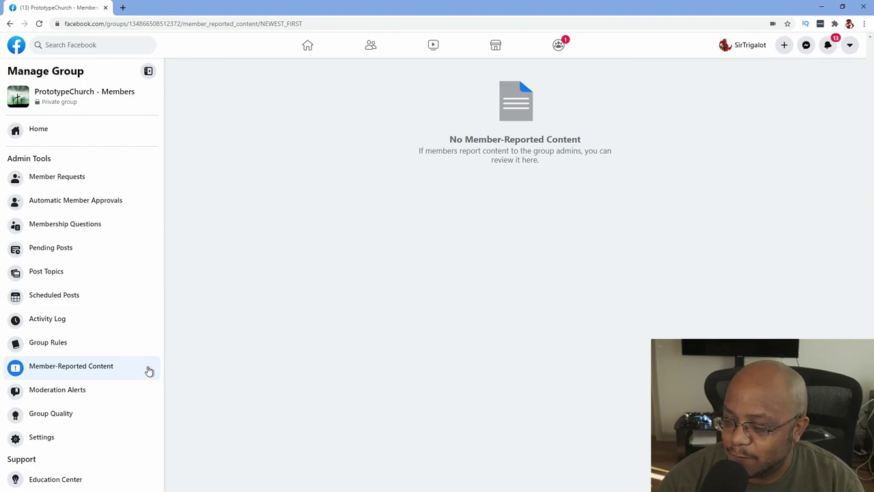
click(46, 441)
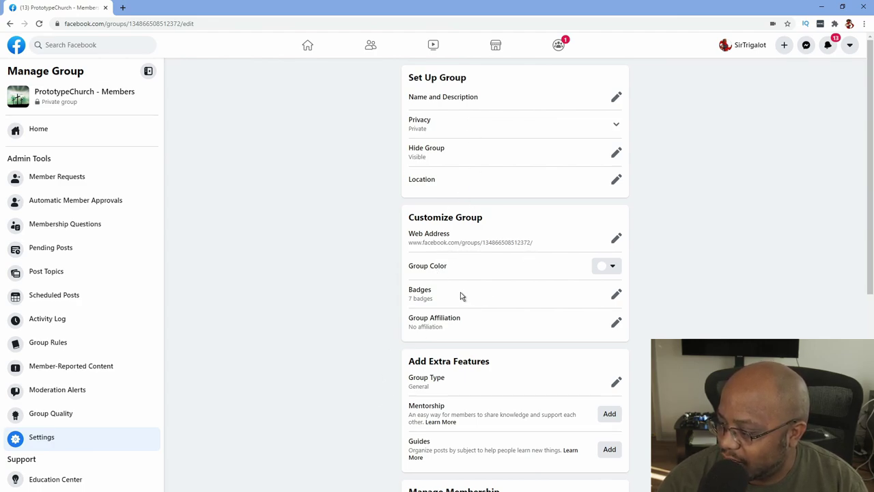
scroll(459, 294, down, 3)
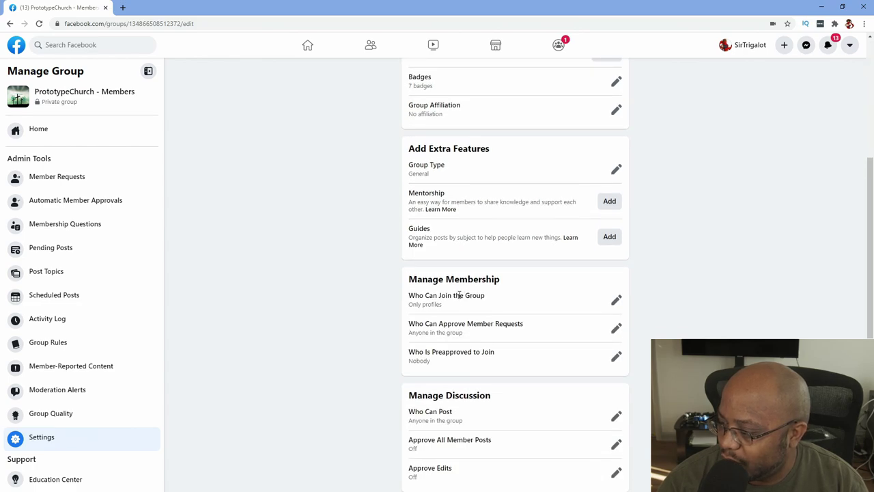
scroll(463, 297, down, 2)
scroll(455, 305, down, 1)
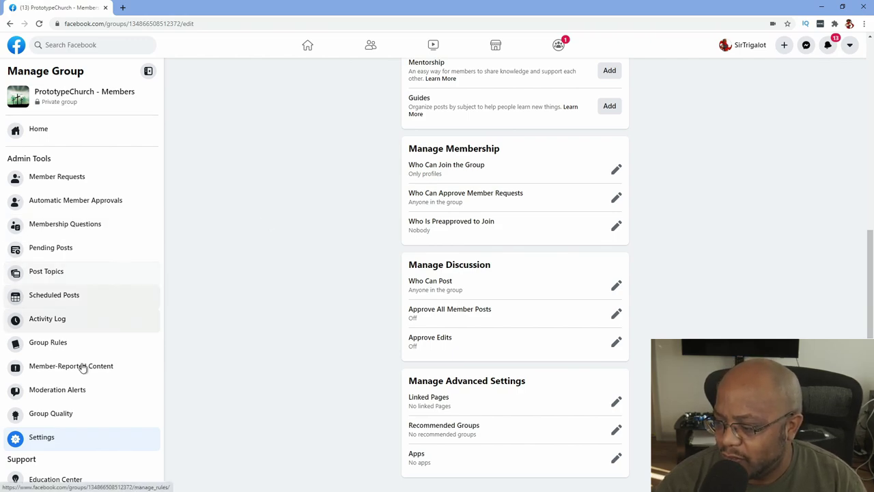
scroll(79, 348, up, 5)
Return to the group's home page, start a new post and choose live video to open Live Producer for the group
click(40, 131)
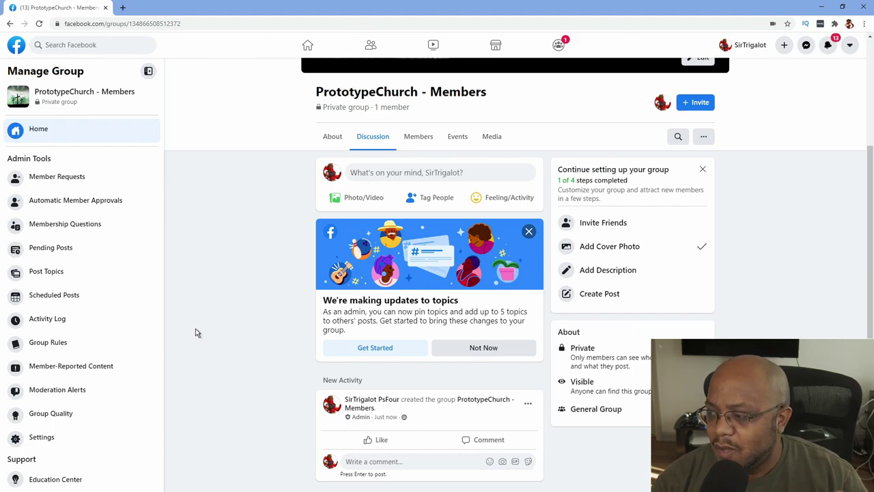
click(392, 173)
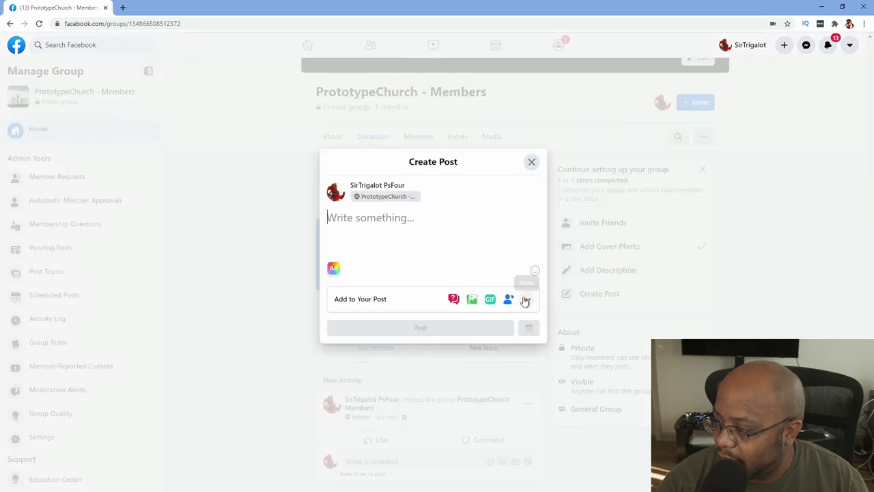
click(525, 301)
click(483, 340)
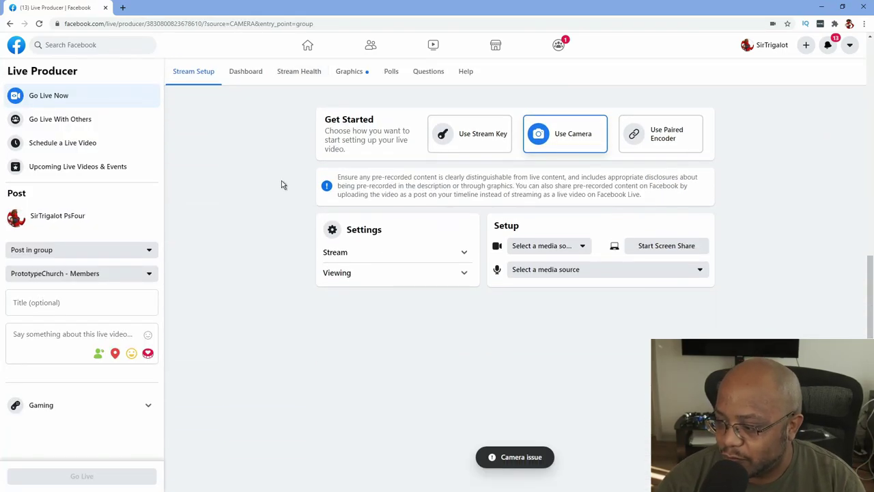
Check which groups and posting destinations are available for the live video, leaving both selections as they are
click(149, 276)
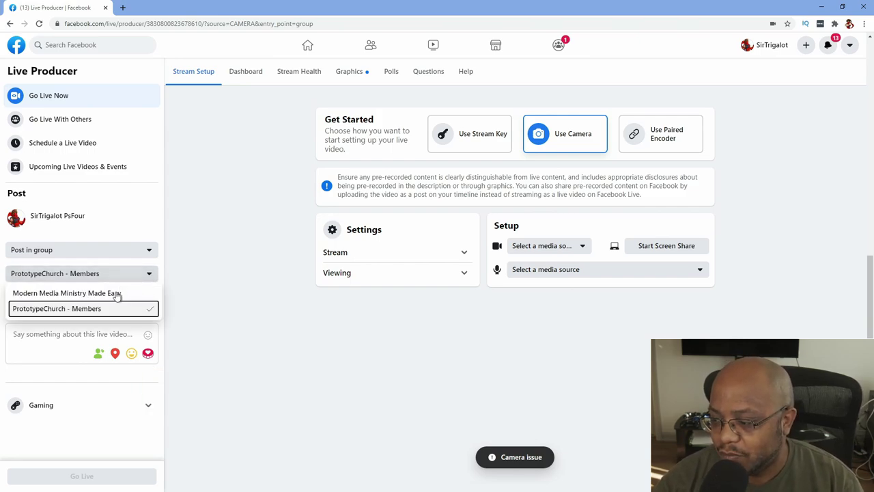
click(223, 295)
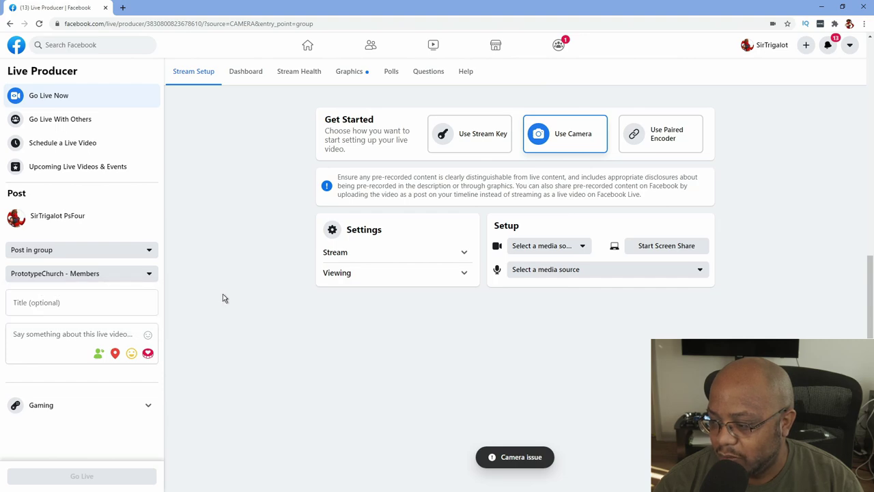
click(106, 256)
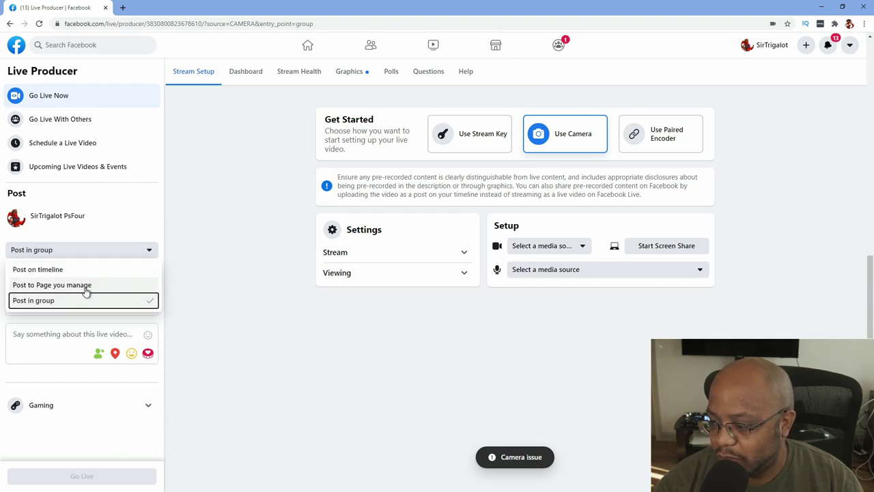
click(232, 316)
Switch the live video's destination to Post to Page you manage and dismiss the tip about adding a title
click(78, 251)
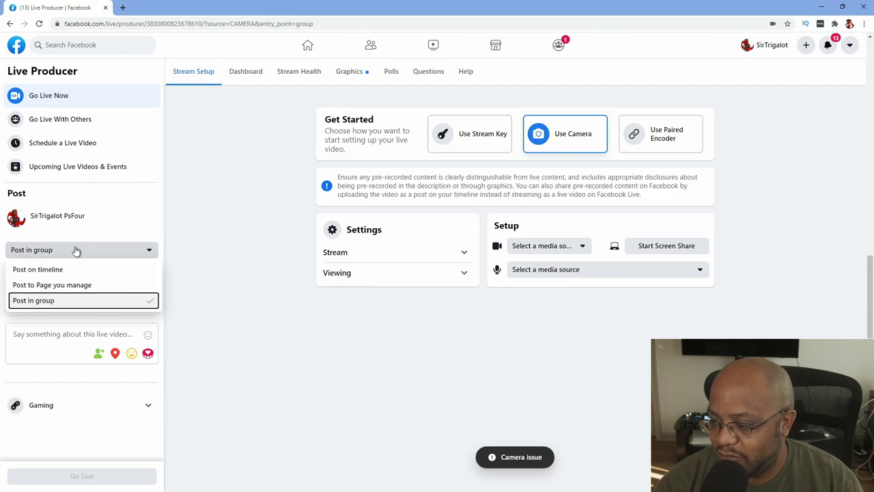
click(63, 286)
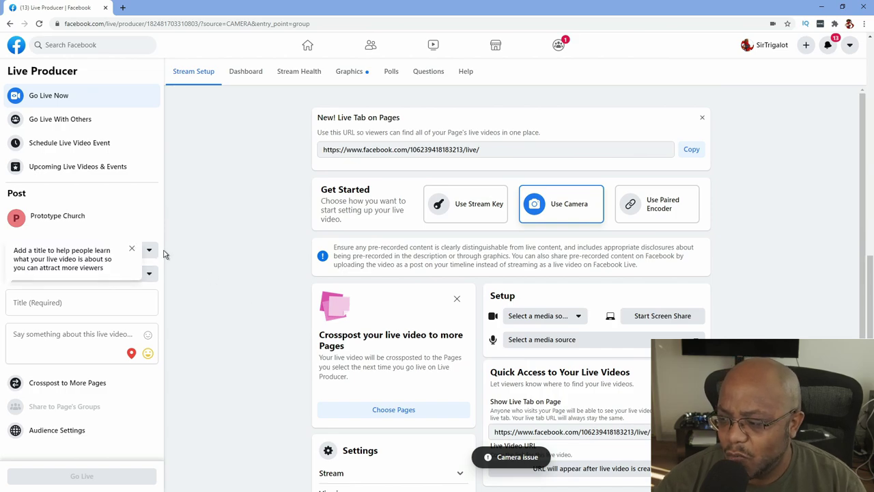
click(132, 249)
Set the live video's destination to Post in group and select the PrototypeChurch - Members group
click(148, 252)
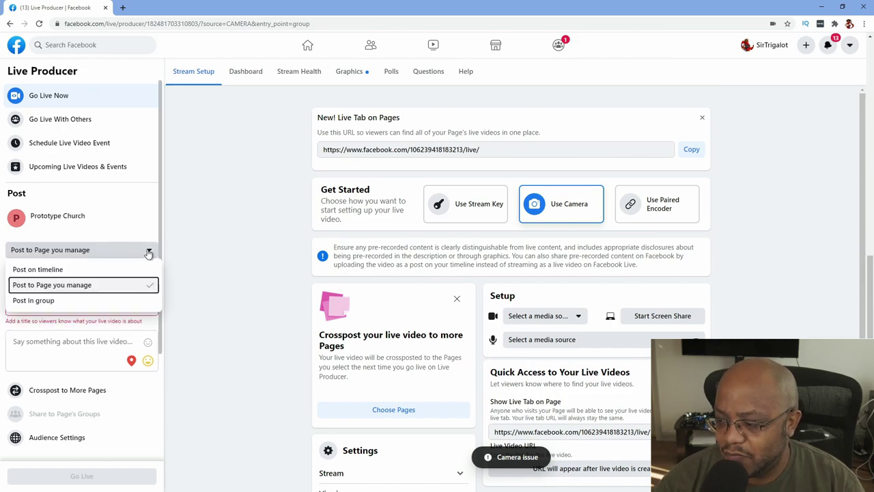
click(48, 303)
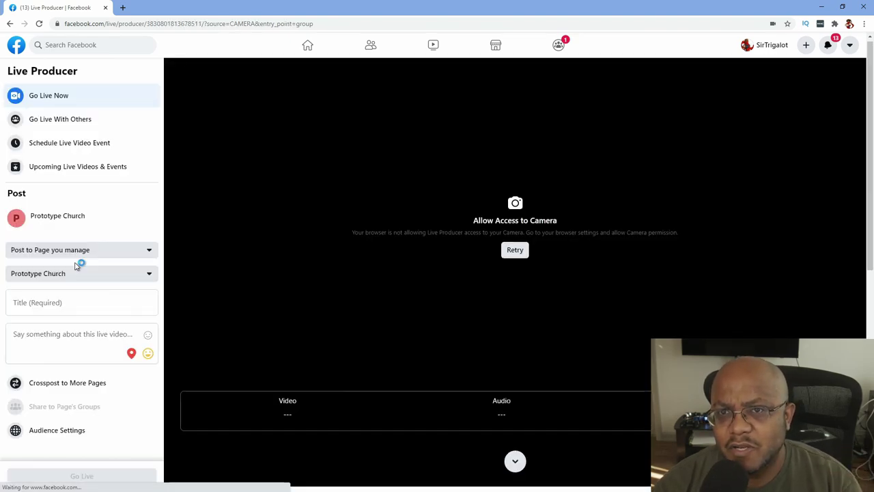
click(131, 276)
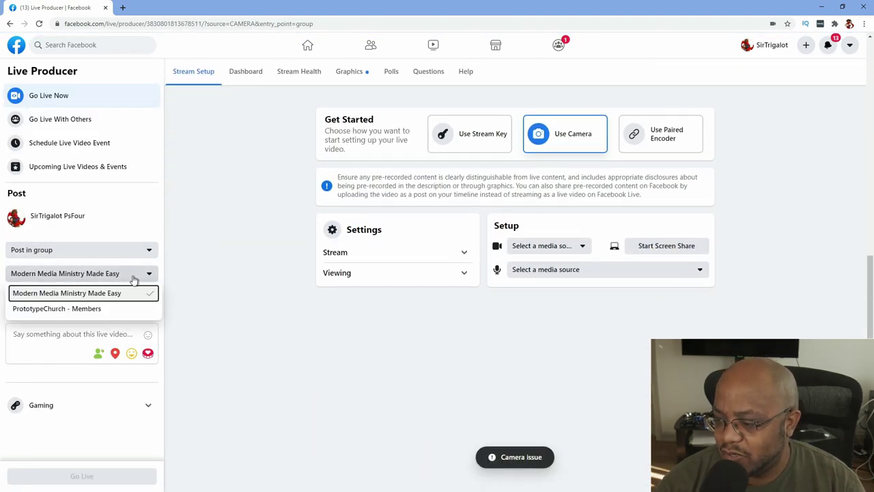
click(82, 309)
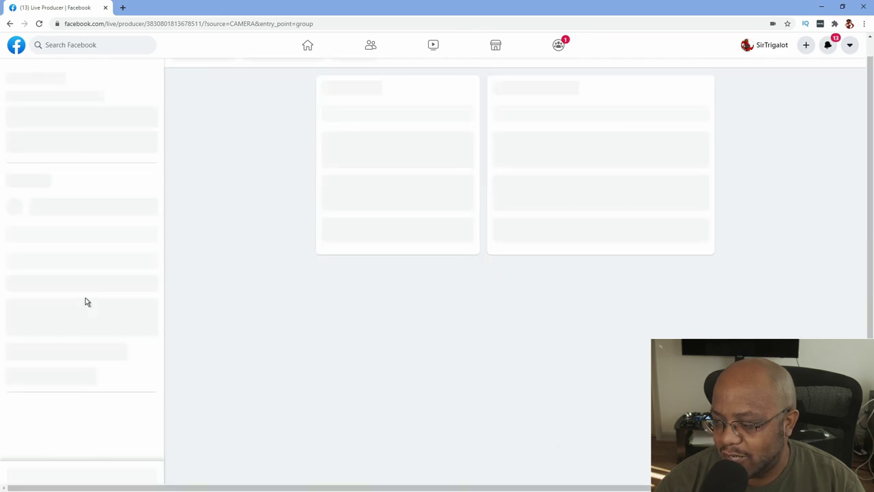